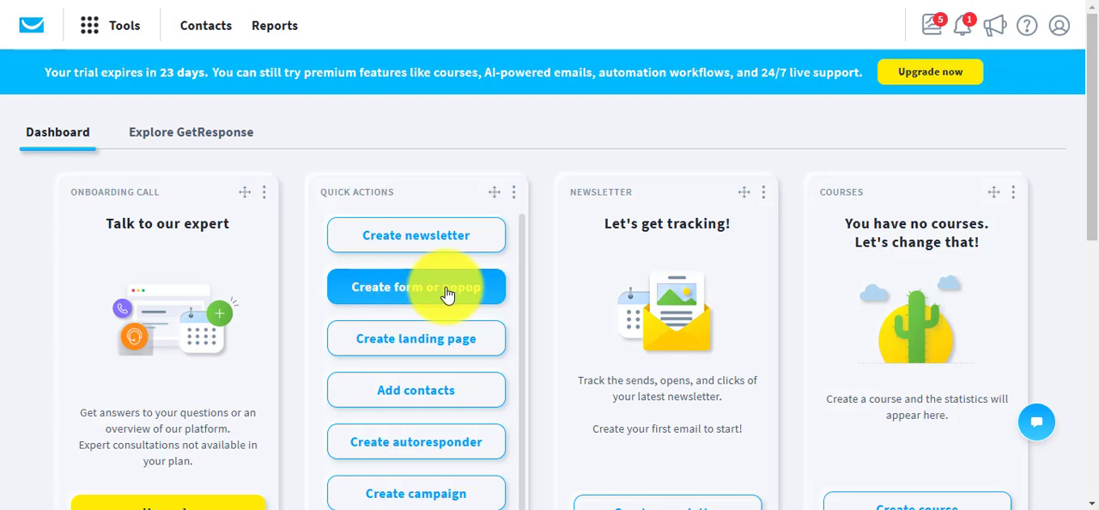
# Start creating a new form that is embedded in a page rather than shown in a popup.
pyautogui.click(106, 36)
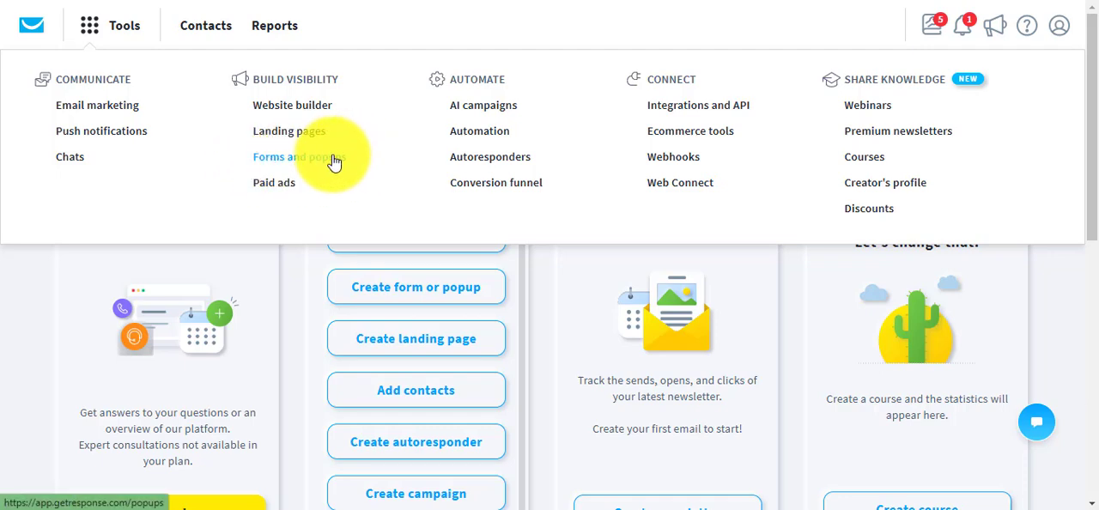
pyautogui.click(291, 287)
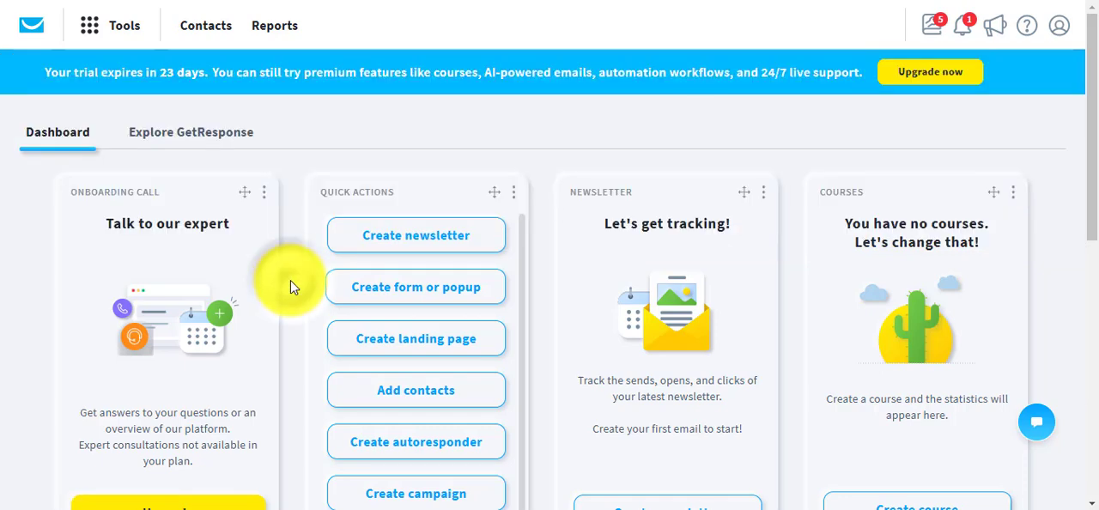
pyautogui.click(446, 296)
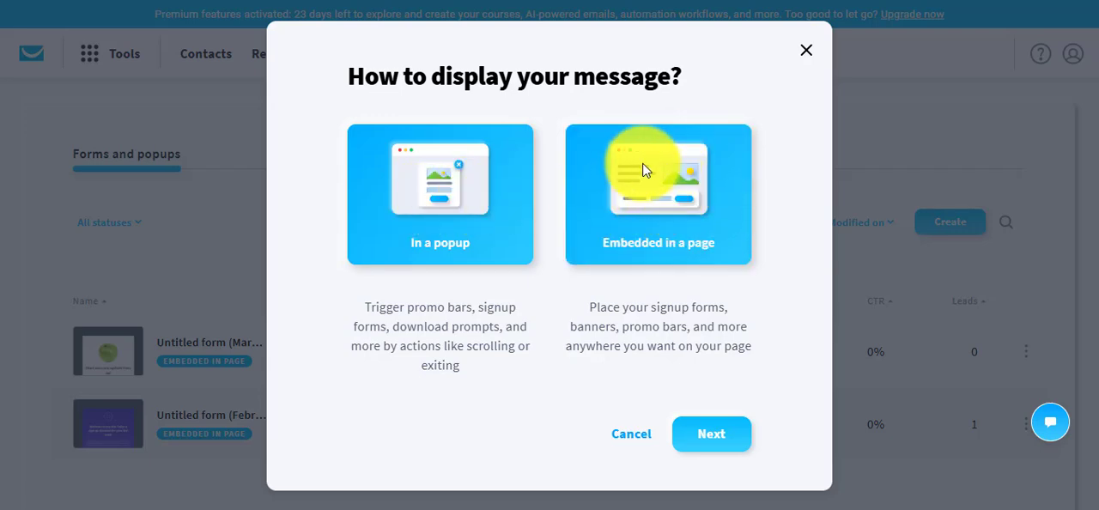
pyautogui.click(695, 178)
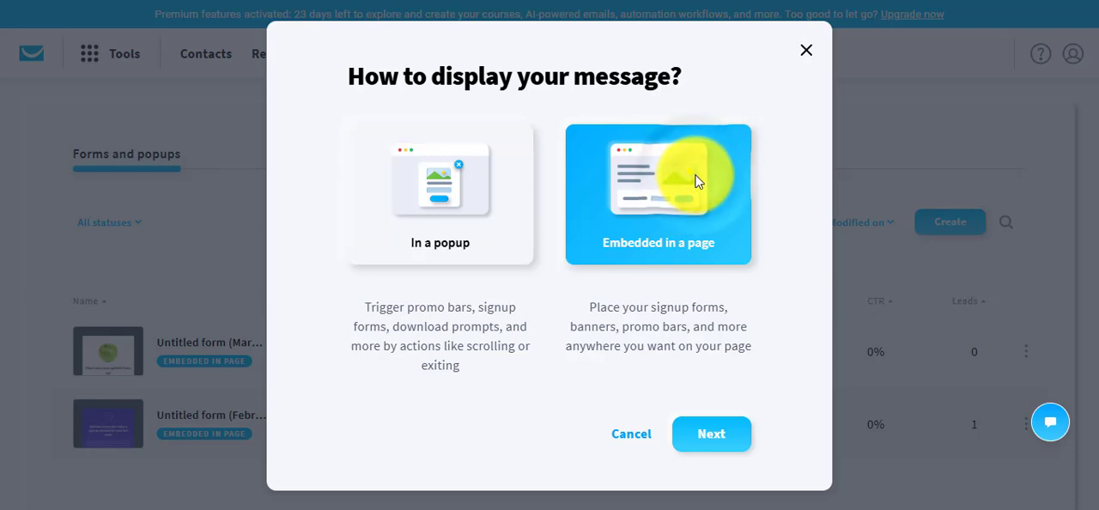
pyautogui.click(727, 440)
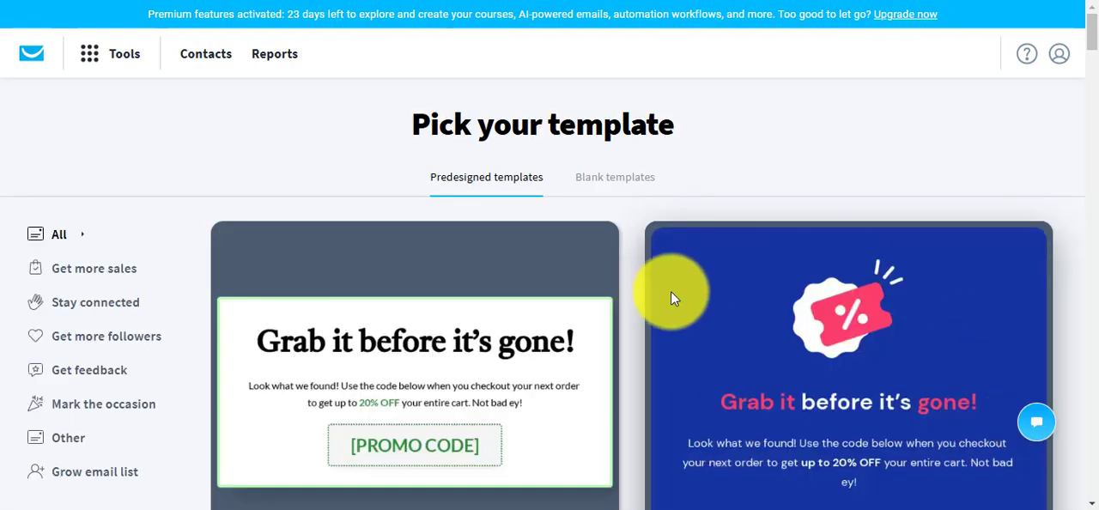
# Browse the predesigned templates for a design suited to an embedded signup form.
pyautogui.scroll(-5, 626, 346)
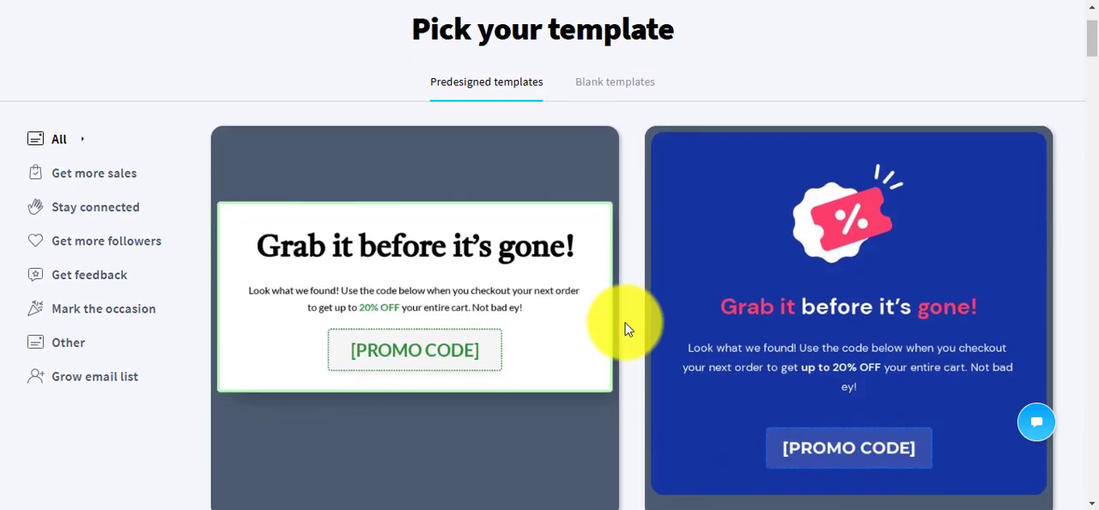
pyautogui.scroll(-10, 626, 328)
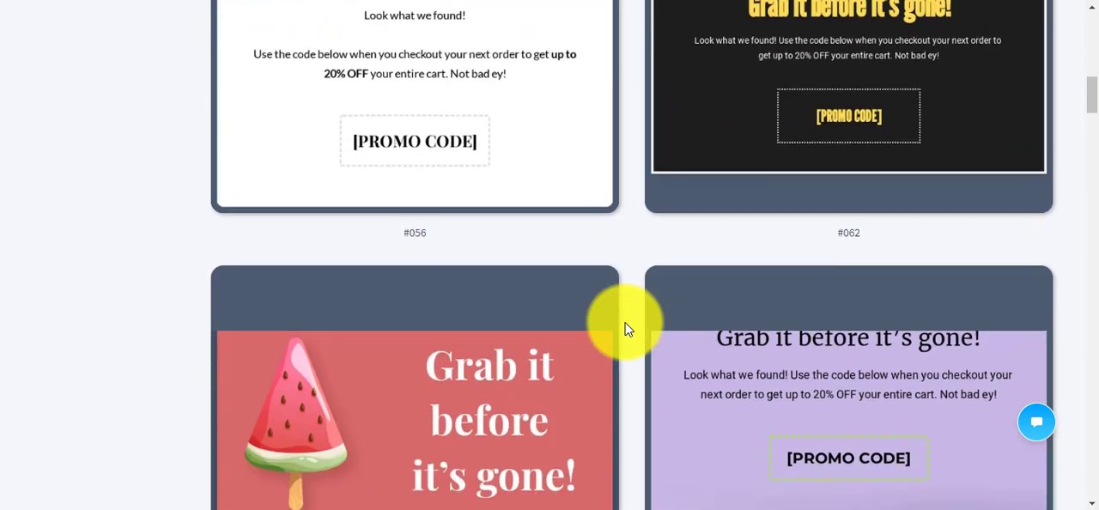
pyautogui.scroll(-10, 625, 328)
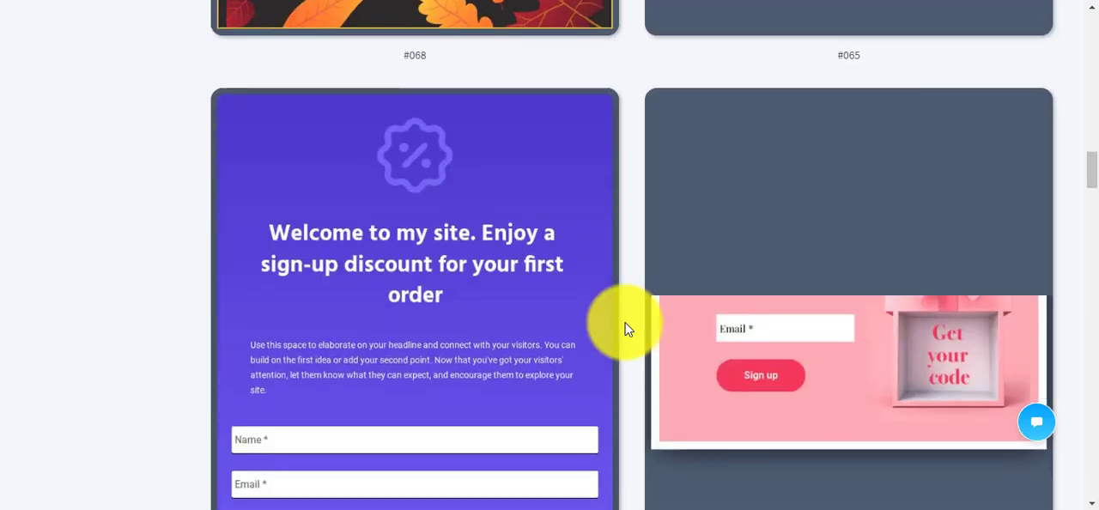
pyautogui.scroll(15, 626, 329)
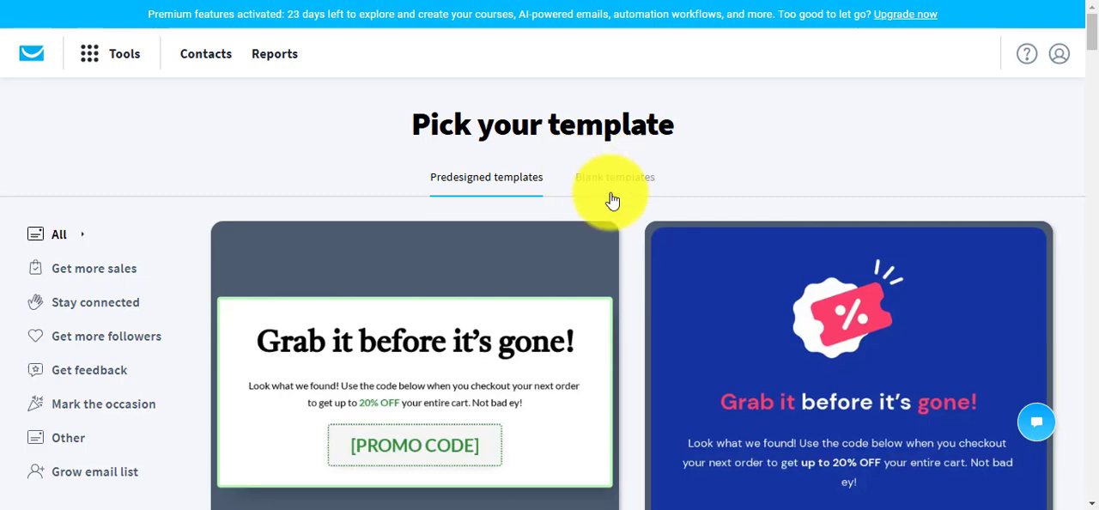
pyautogui.scroll(-5, 628, 289)
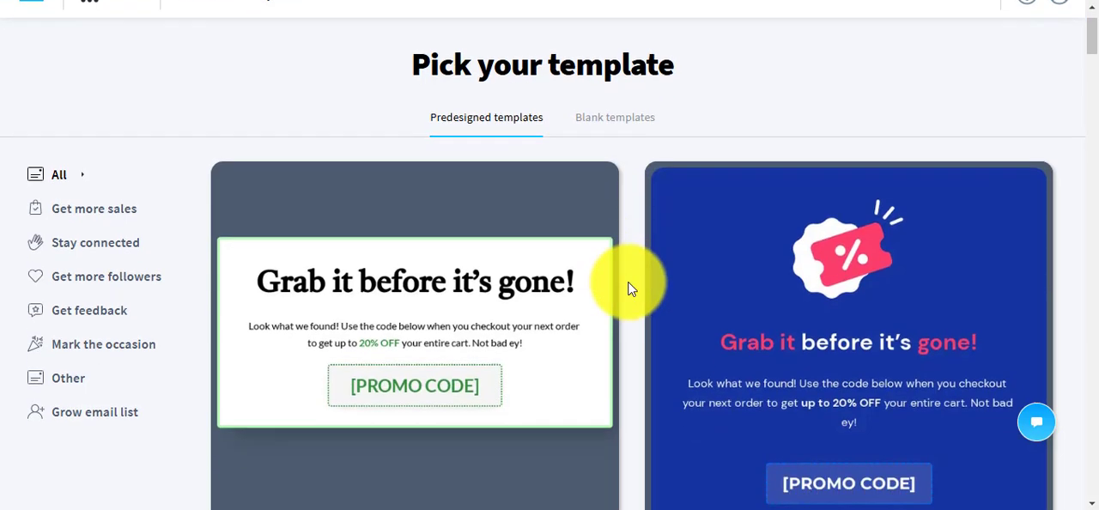
pyautogui.scroll(-8, 627, 289)
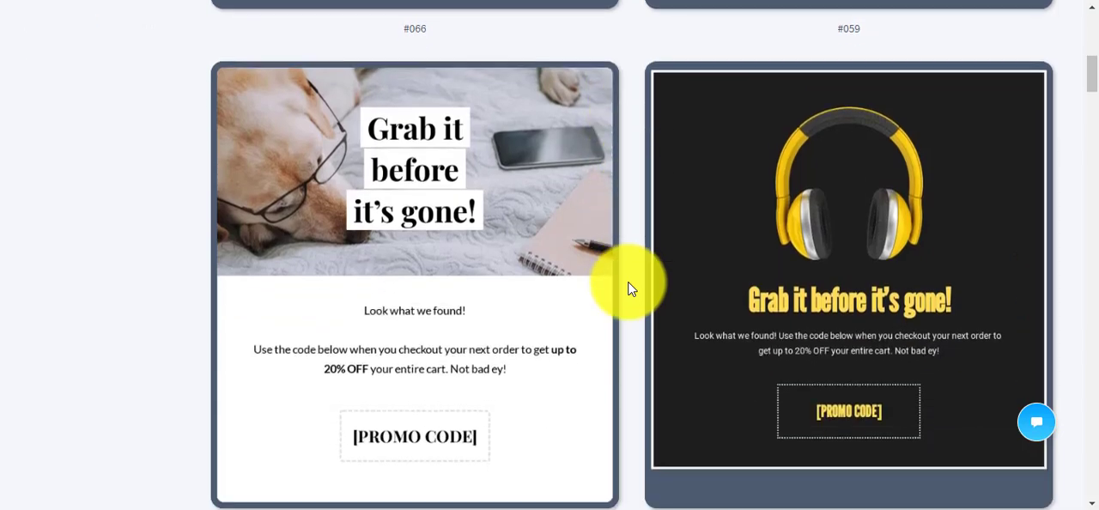
pyautogui.scroll(-3, 628, 288)
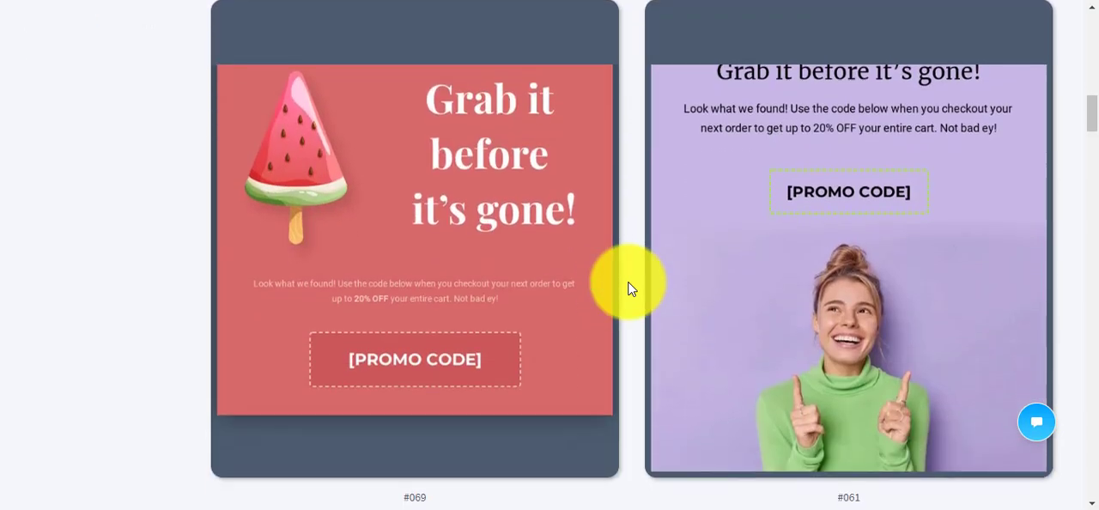
pyautogui.scroll(-8, 627, 289)
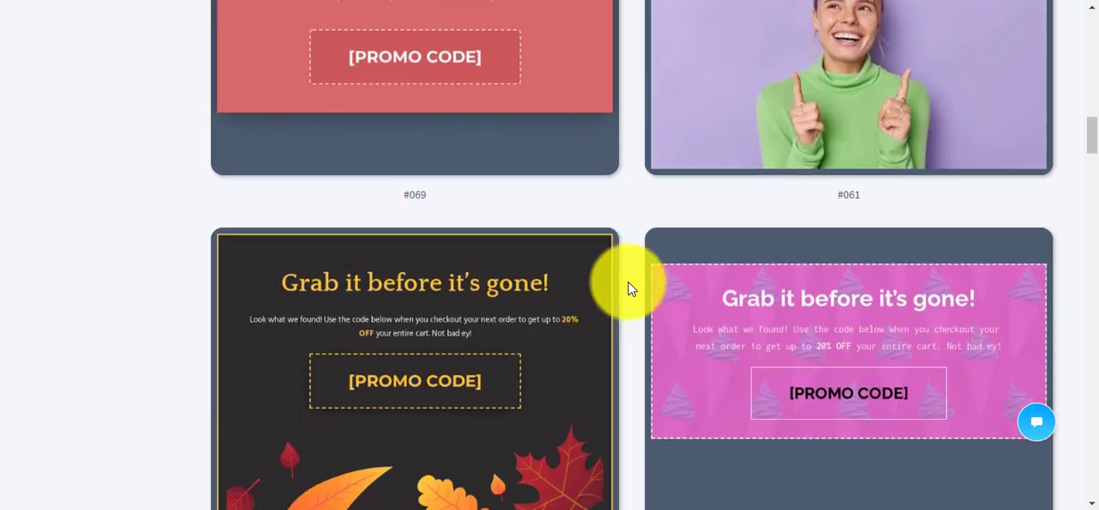
pyautogui.scroll(-5, 628, 288)
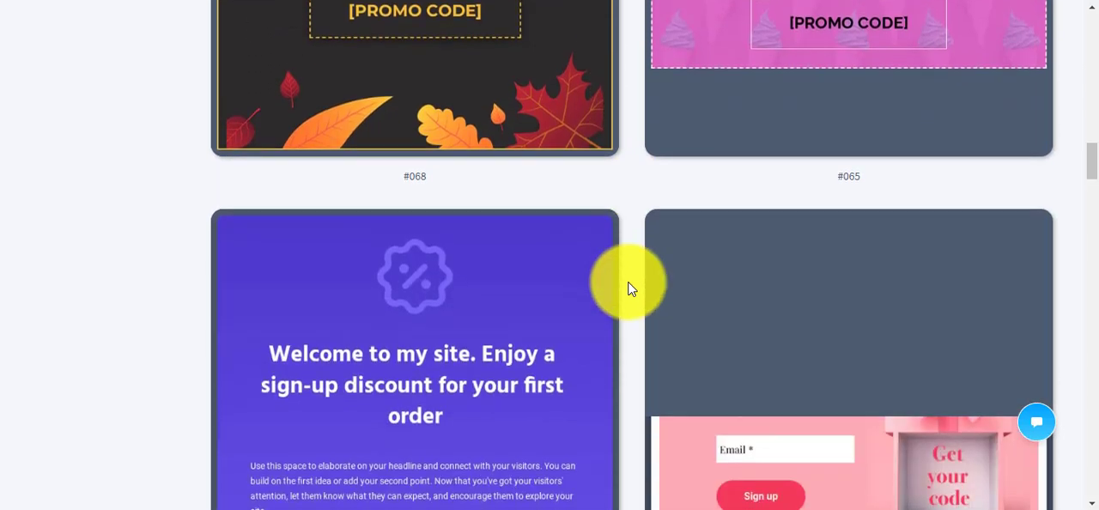
pyautogui.scroll(-3, 627, 289)
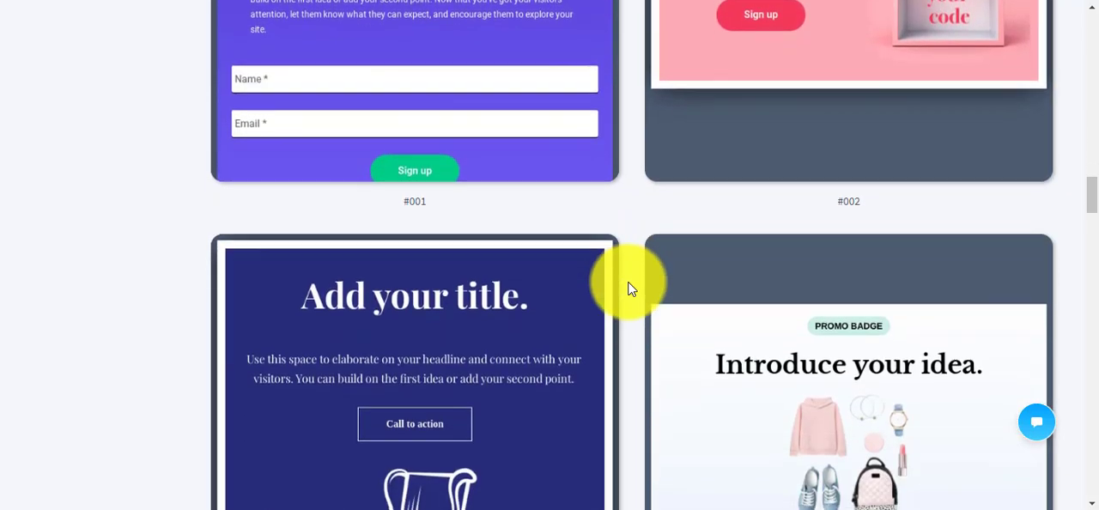
pyautogui.scroll(4, 627, 288)
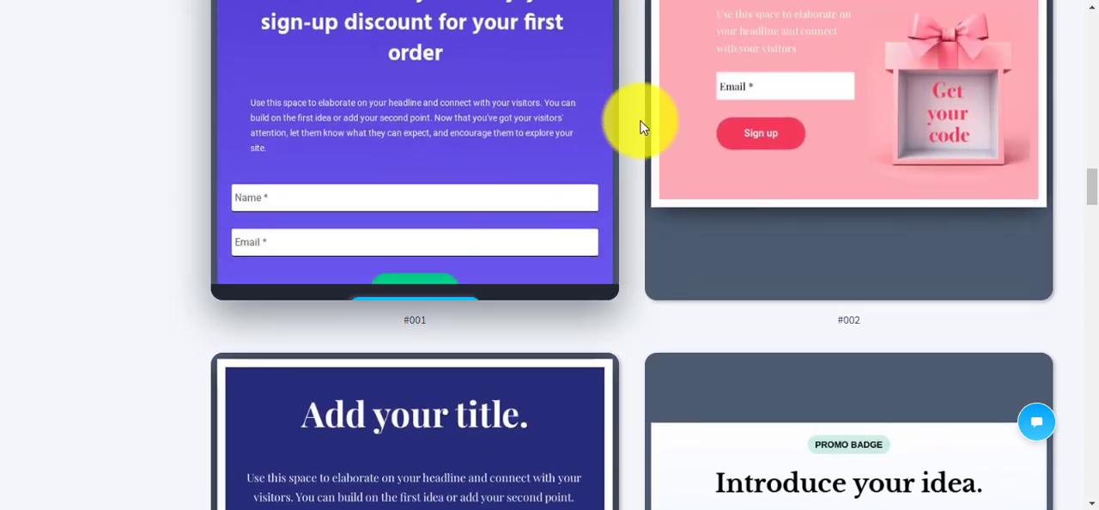
pyautogui.scroll(1, 630, 194)
pyautogui.scroll(3, 629, 194)
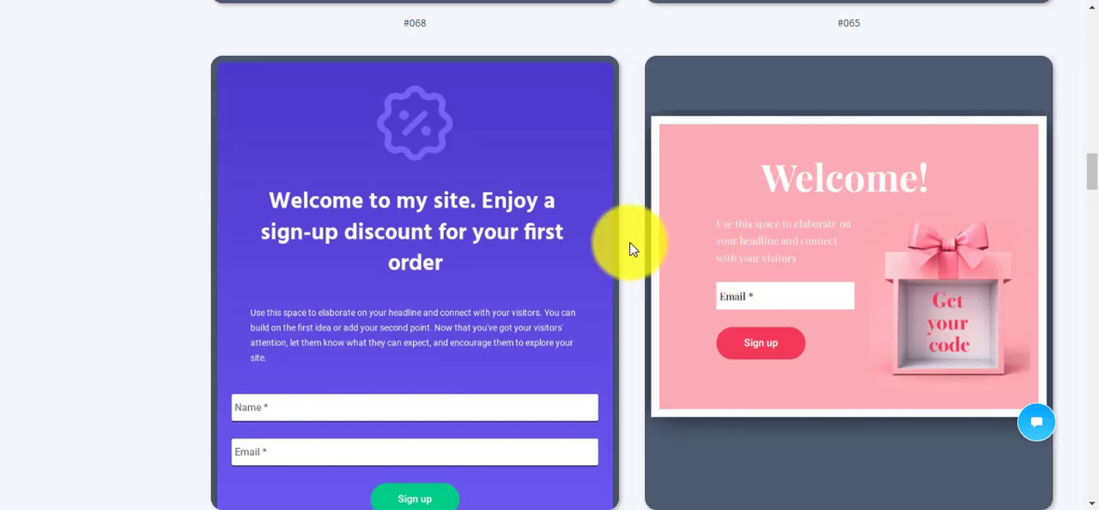
pyautogui.scroll(5, 650, 246)
# Use predesigned template #001, the purple sign-up discount form with name and email fields.
pyautogui.moveTo(711, 234)
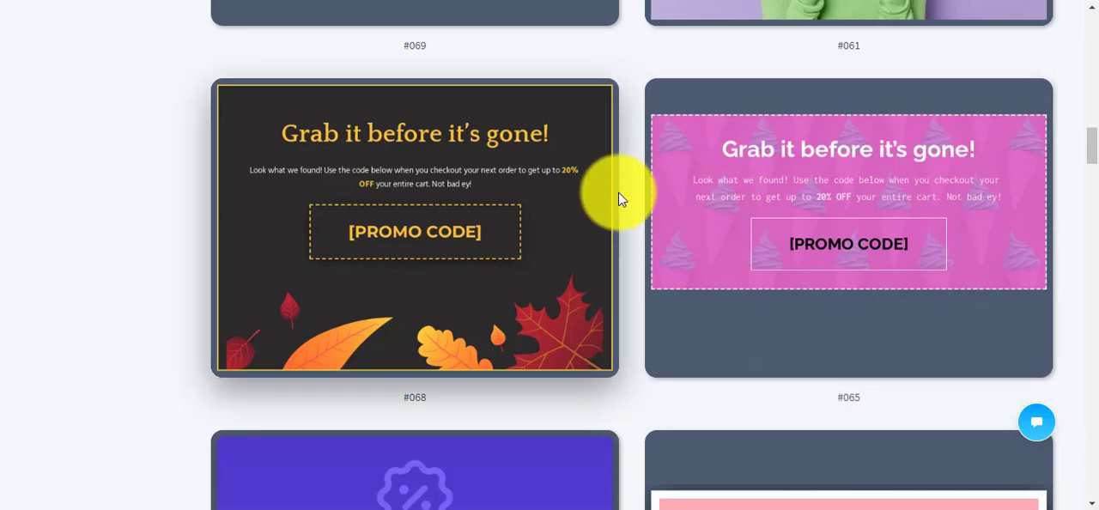
pyautogui.scroll(-3, 632, 215)
pyautogui.scroll(-3, 632, 220)
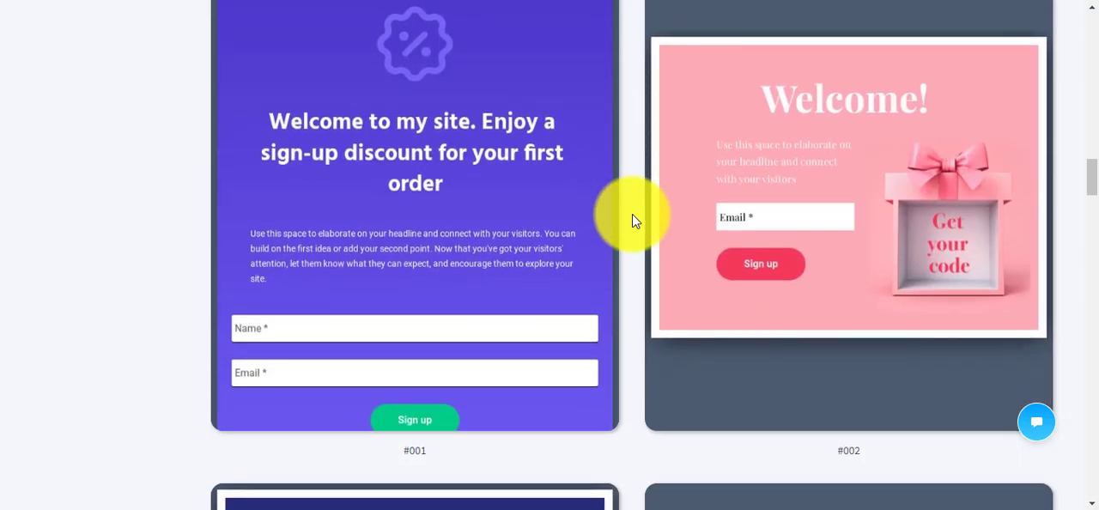
pyautogui.moveTo(394, 240)
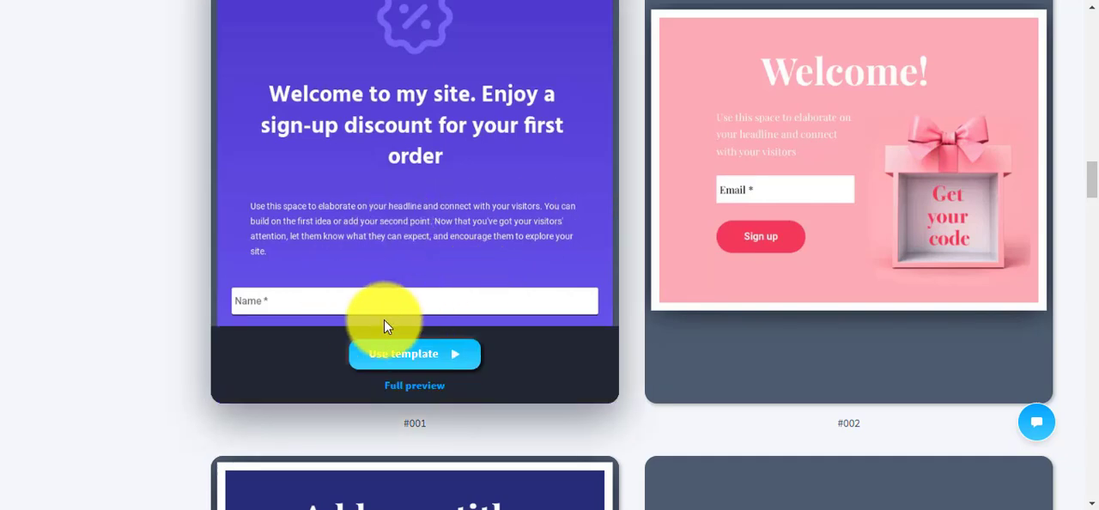
pyautogui.click(443, 355)
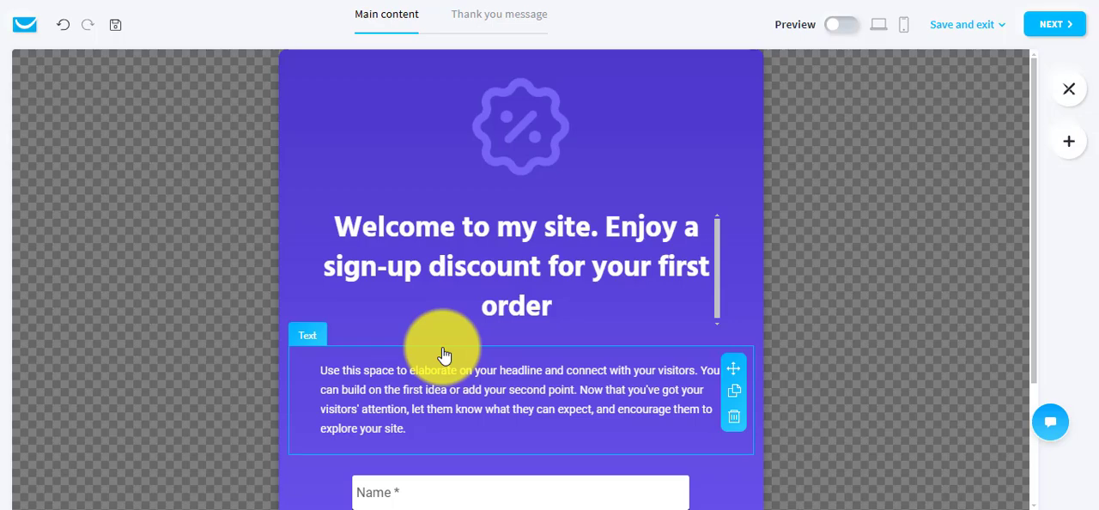
# Look over the form's content from top to bottom and the elements available to add.
pyautogui.scroll(-2, 822, 262)
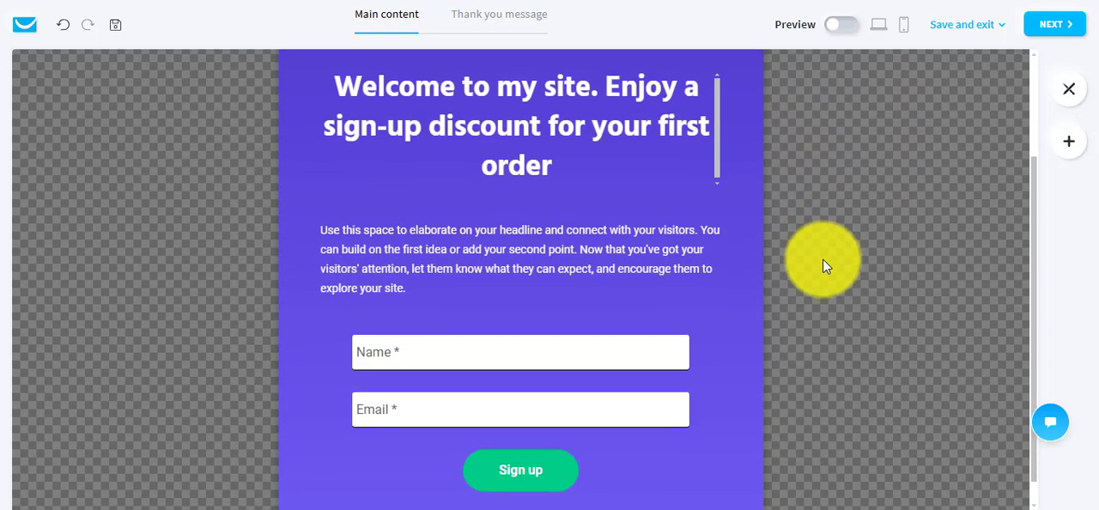
pyautogui.scroll(2, 822, 262)
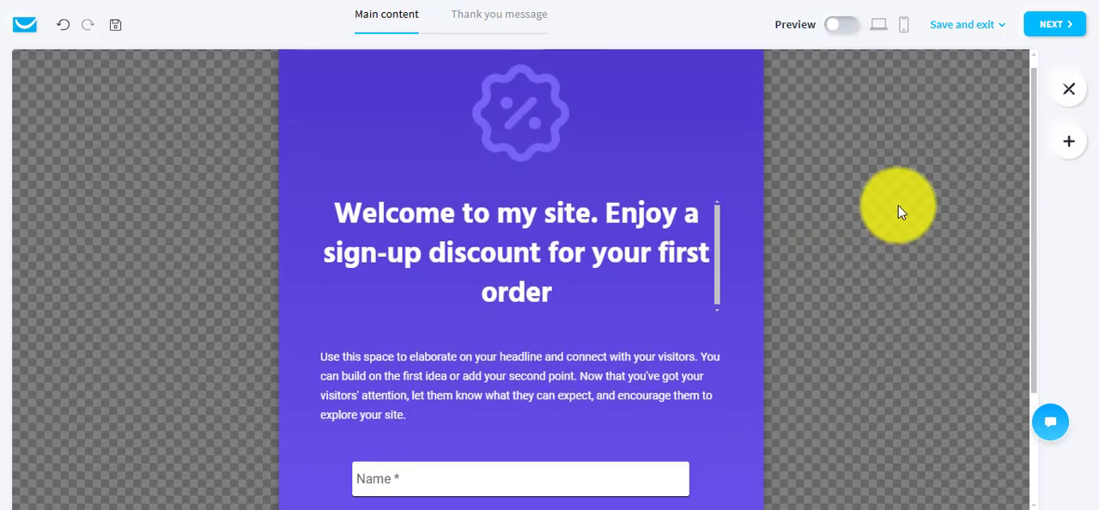
pyautogui.click(1069, 144)
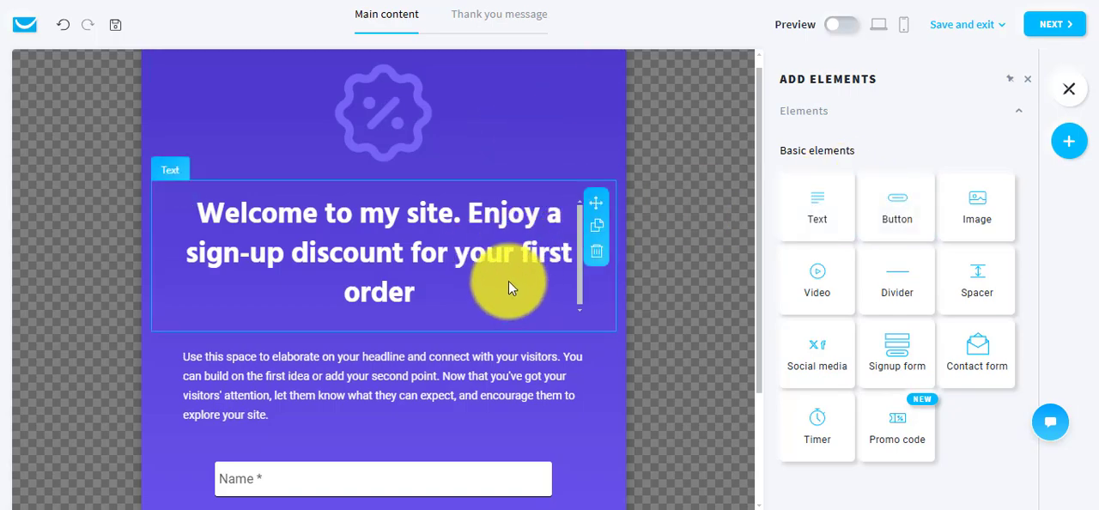
pyautogui.scroll(-3, 699, 287)
pyautogui.scroll(3, 699, 287)
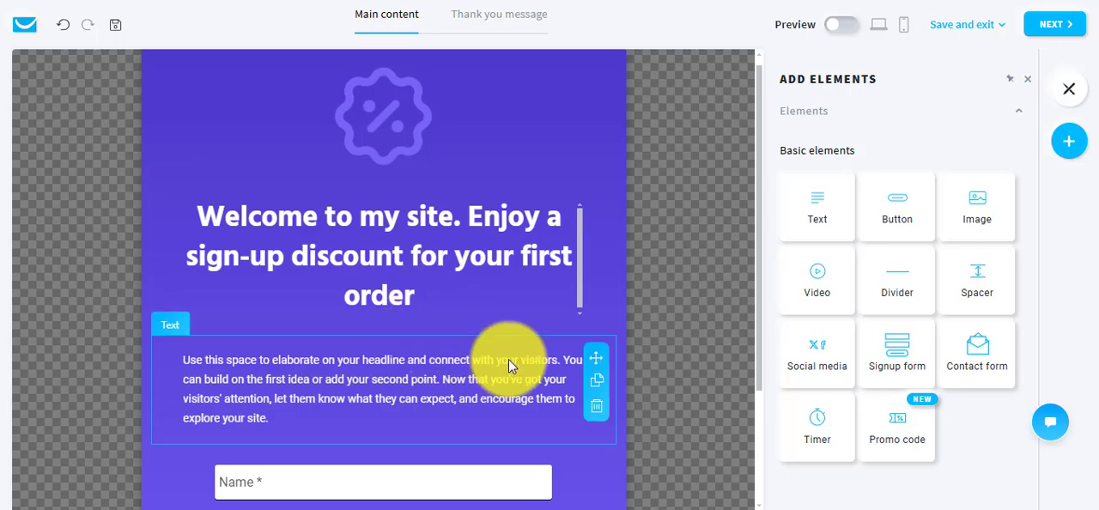
pyautogui.scroll(-3, 508, 364)
pyautogui.scroll(3, 508, 359)
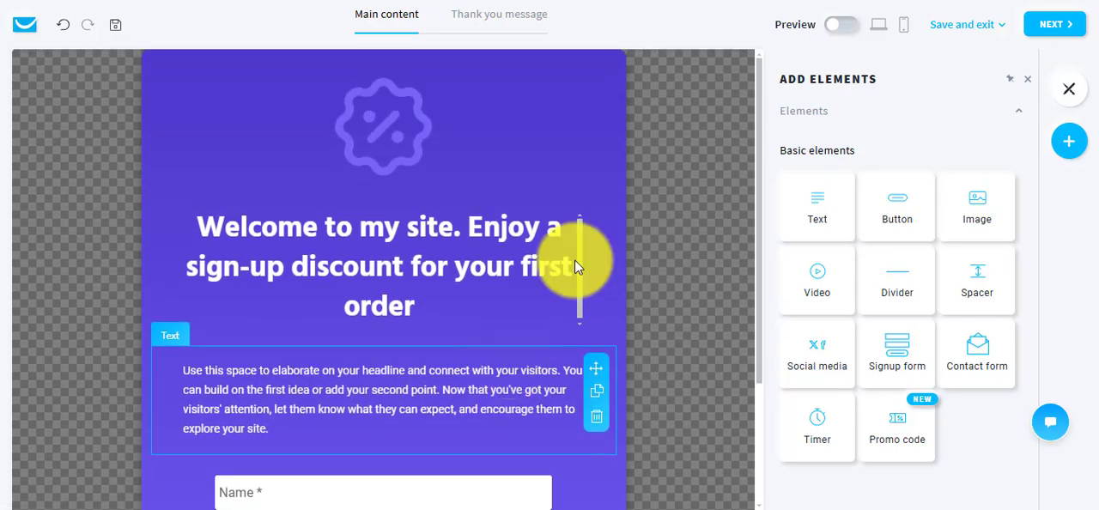
# Keep the template design and proceed to the form's settings, down to the Page URLs and Web Connect sections.
pyautogui.click(1054, 26)
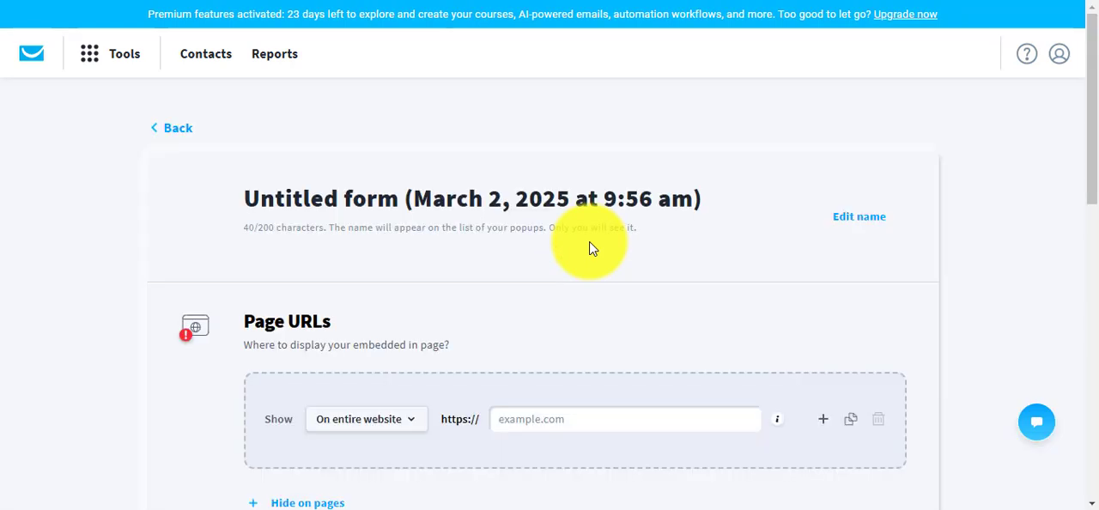
pyautogui.scroll(-3, 588, 248)
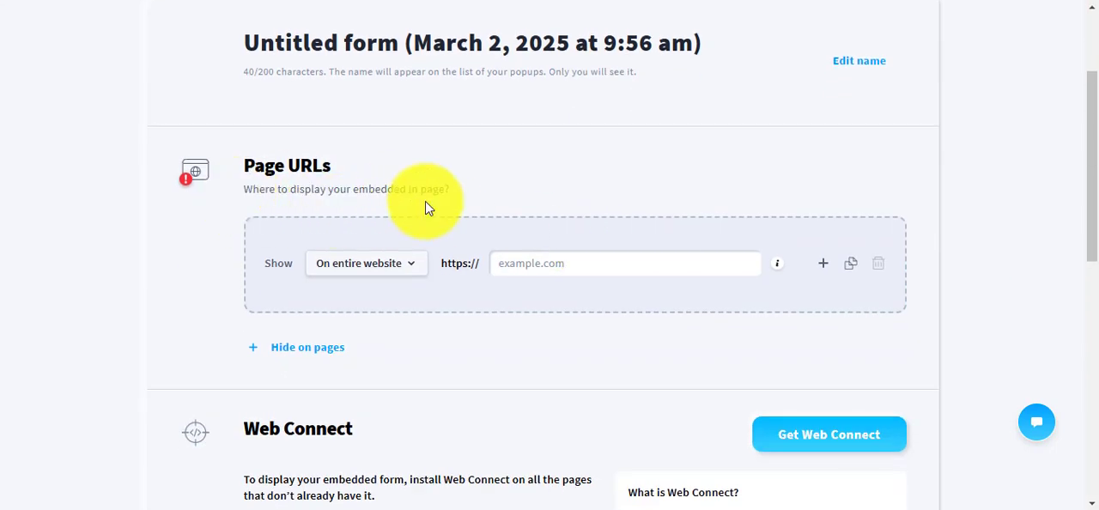
pyautogui.scroll(-1, 525, 180)
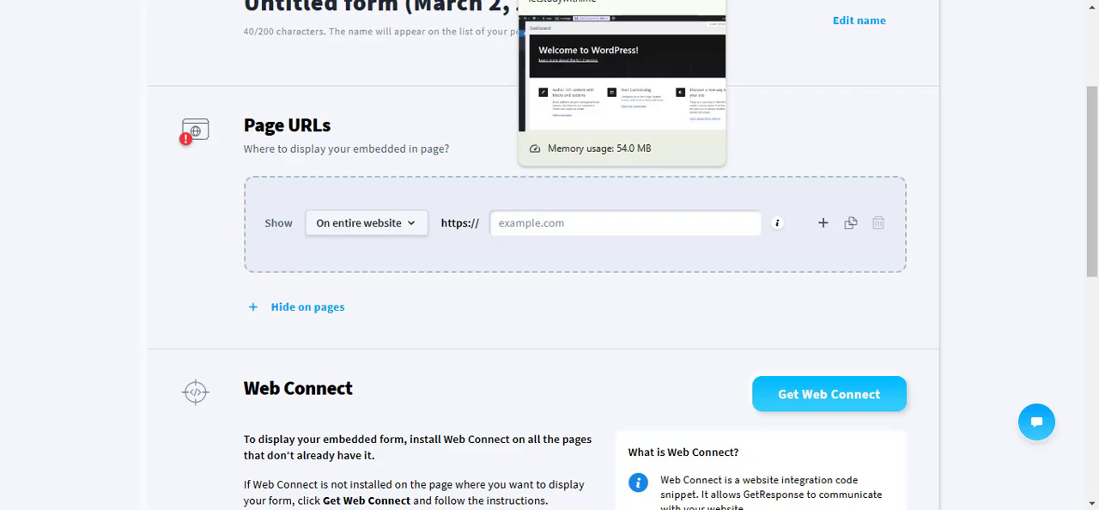
# Switch to the WordPress dashboard and create a new post.
pyautogui.click(571, 0)
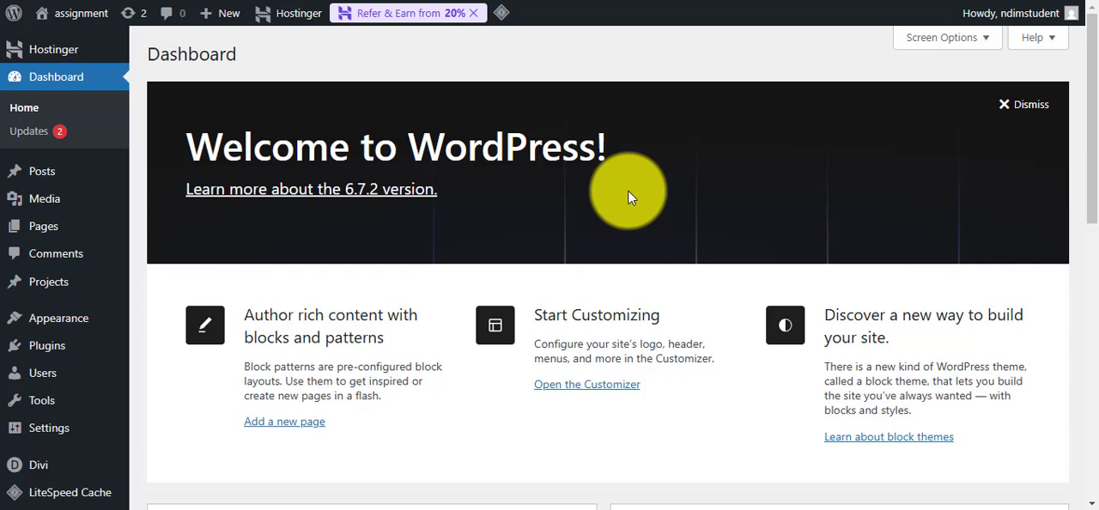
pyautogui.moveTo(43, 181)
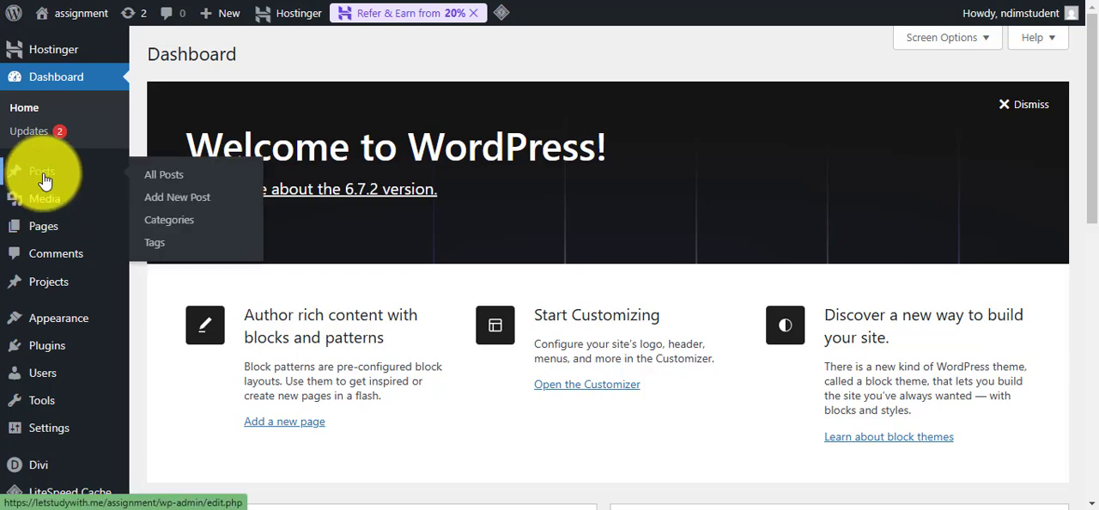
pyautogui.click(185, 204)
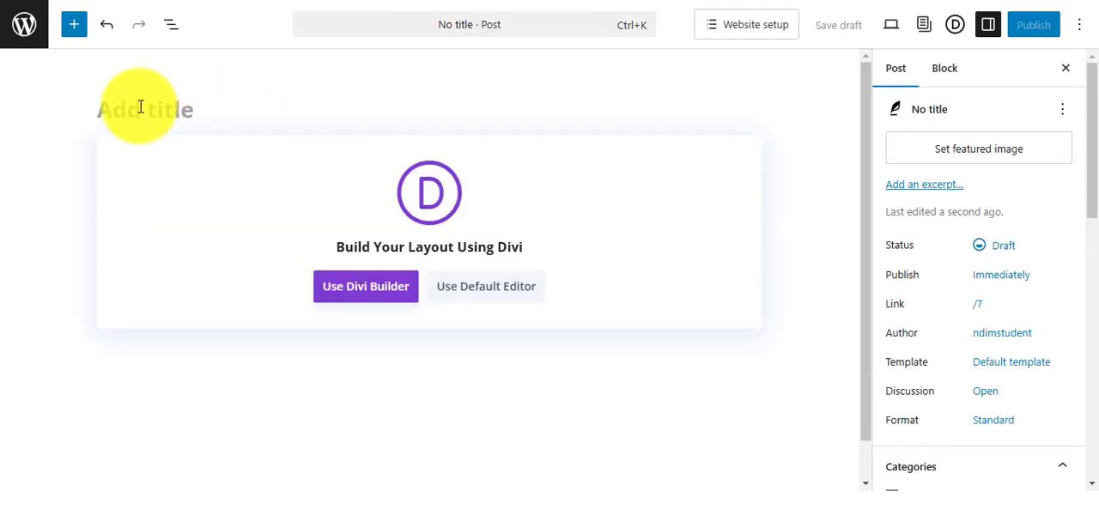
# Title the new post "Sample test".
pyautogui.write('Sam')
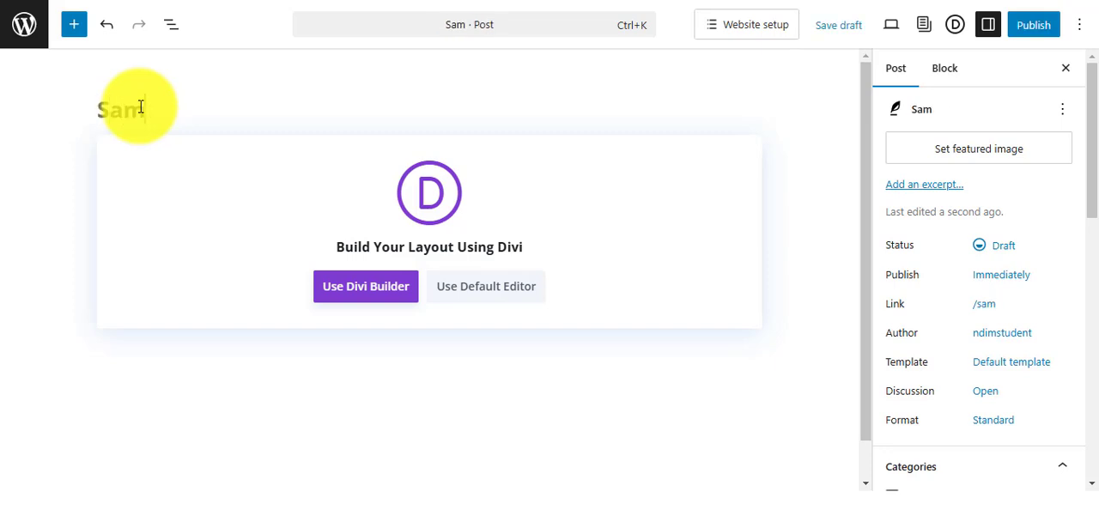
pyautogui.write('ple t')
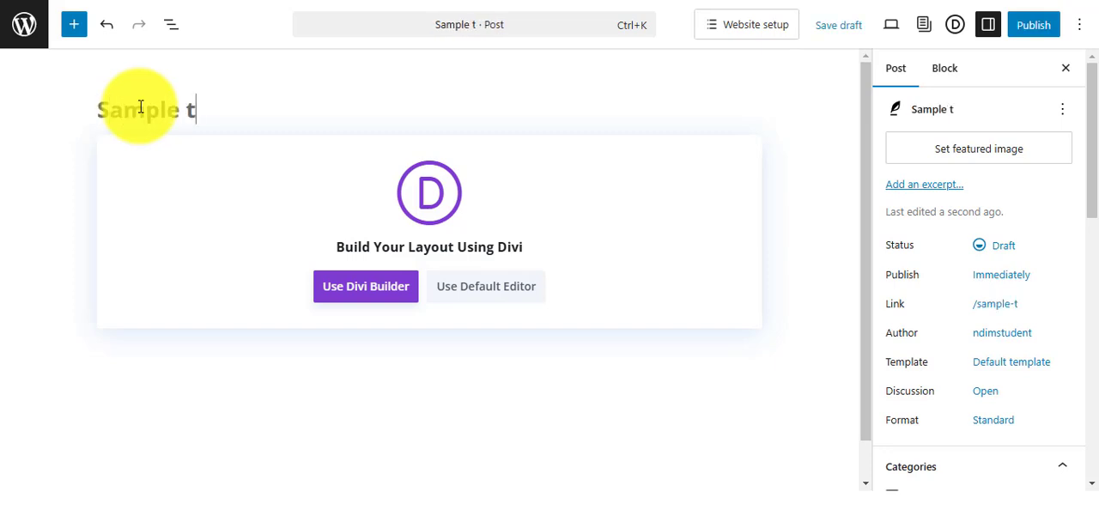
pyautogui.write('est')
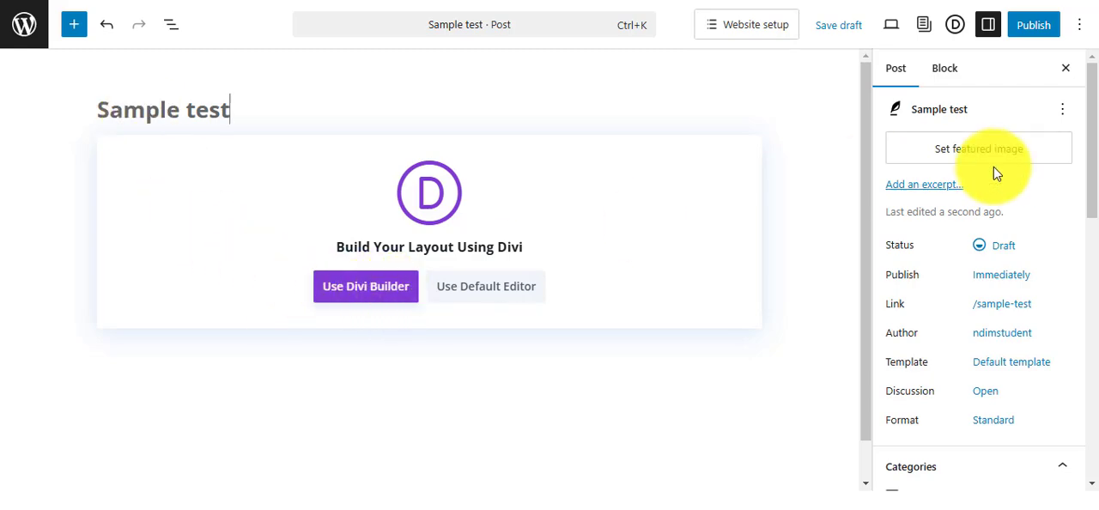
# Publish the Sample test post and copy its post address.
pyautogui.click(1041, 32)
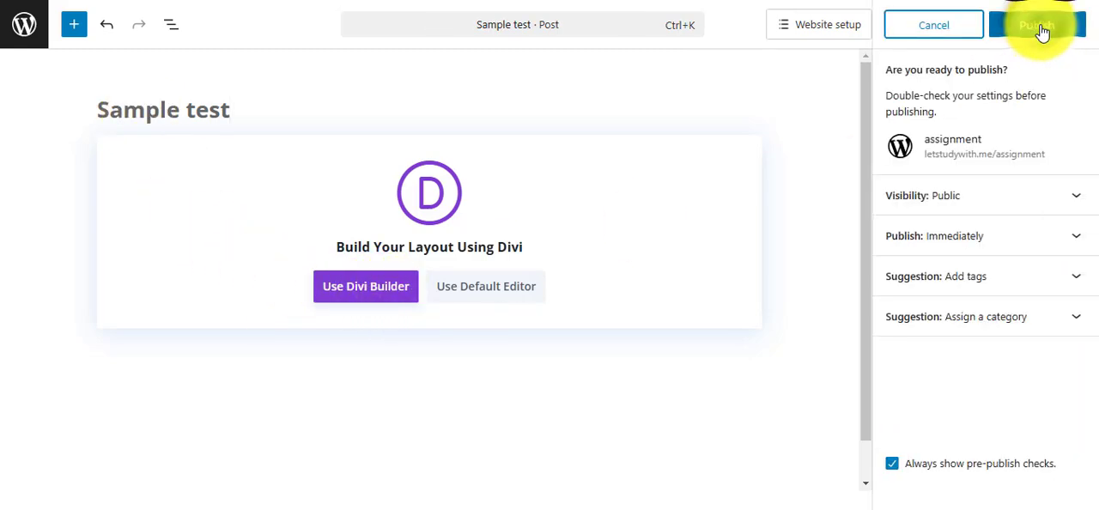
pyautogui.click(1041, 32)
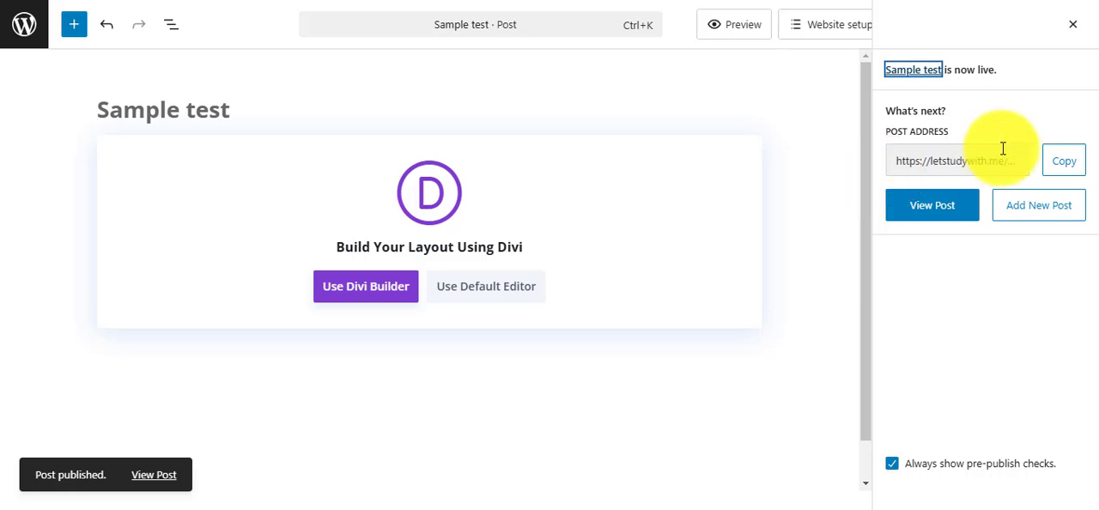
pyautogui.click(1070, 174)
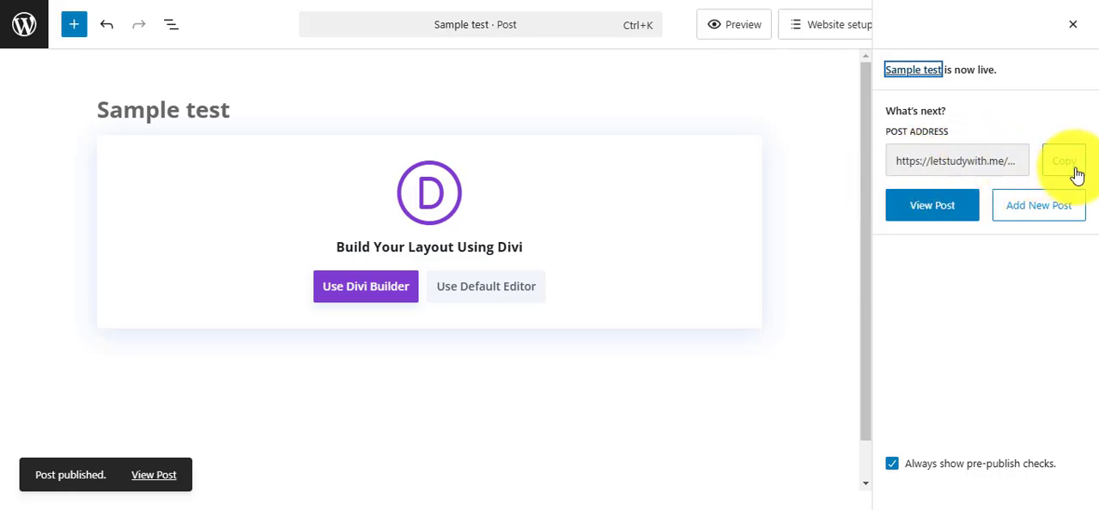
pyautogui.click(1071, 175)
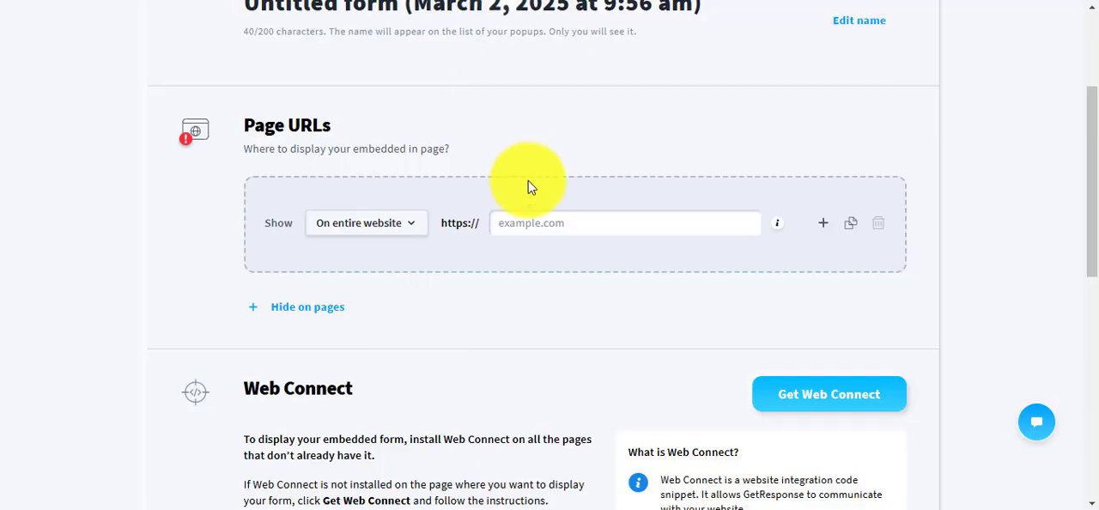
# In the GetResponse form's Page URLs, paste letstudywith.me/assignment/sample-test/ as the address where the embedded form is shown.
pyautogui.scroll(-1, 525, 184)
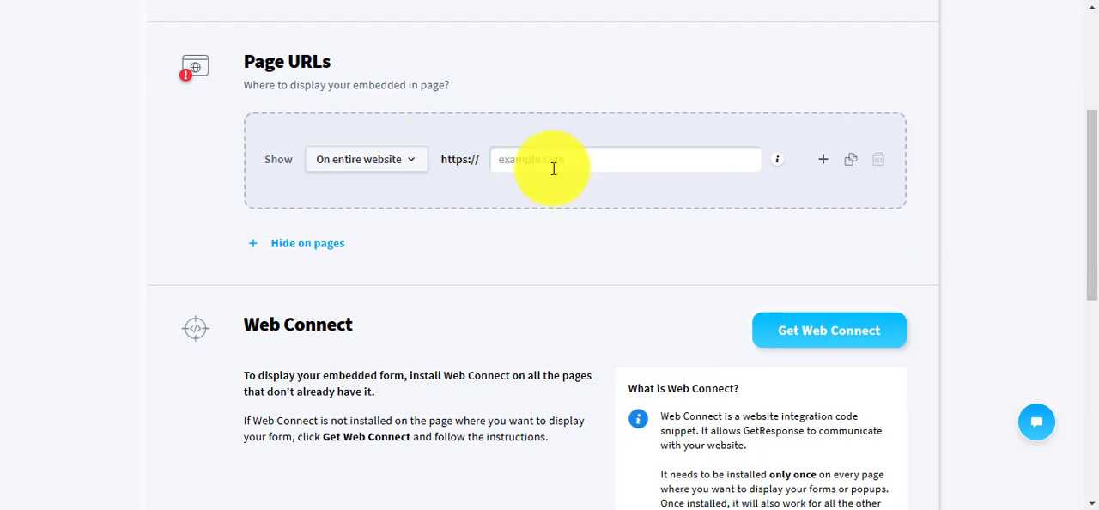
pyautogui.click(550, 160)
pyautogui.rightClick(550, 160)
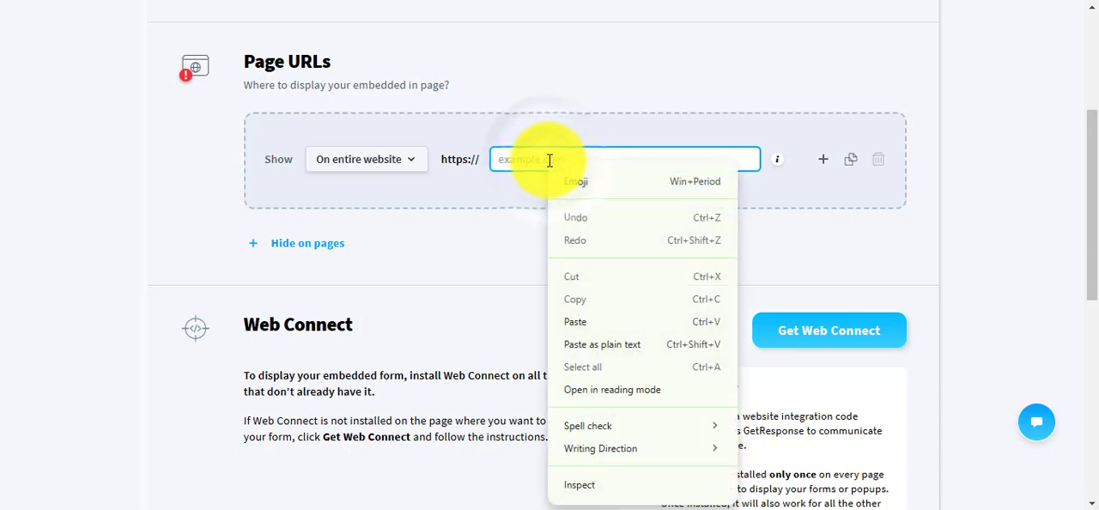
pyautogui.click(596, 320)
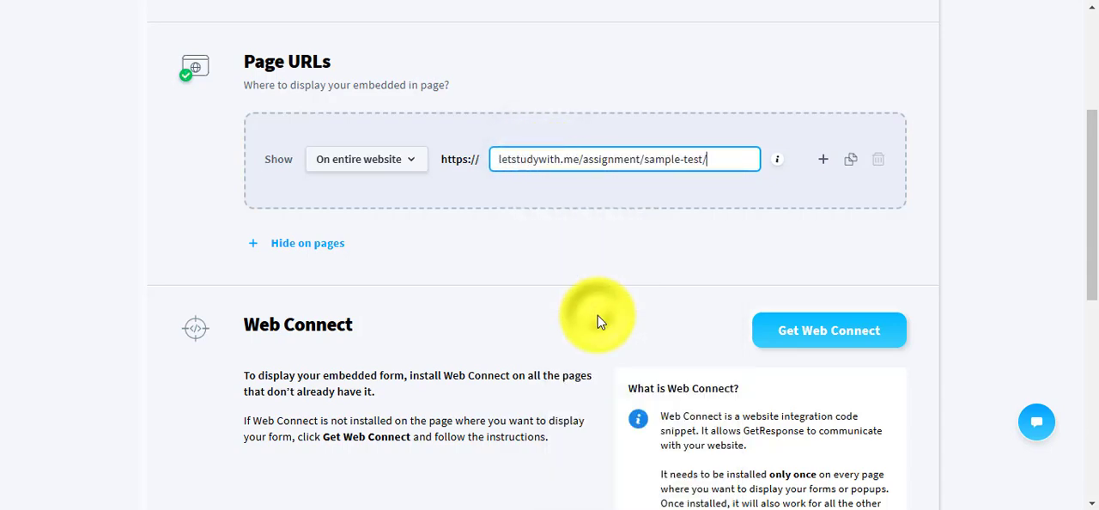
# Get the Web Connect code for the form and copy its GetResponse Analytics snippet to the clipboard.
pyautogui.scroll(-1, 653, 302)
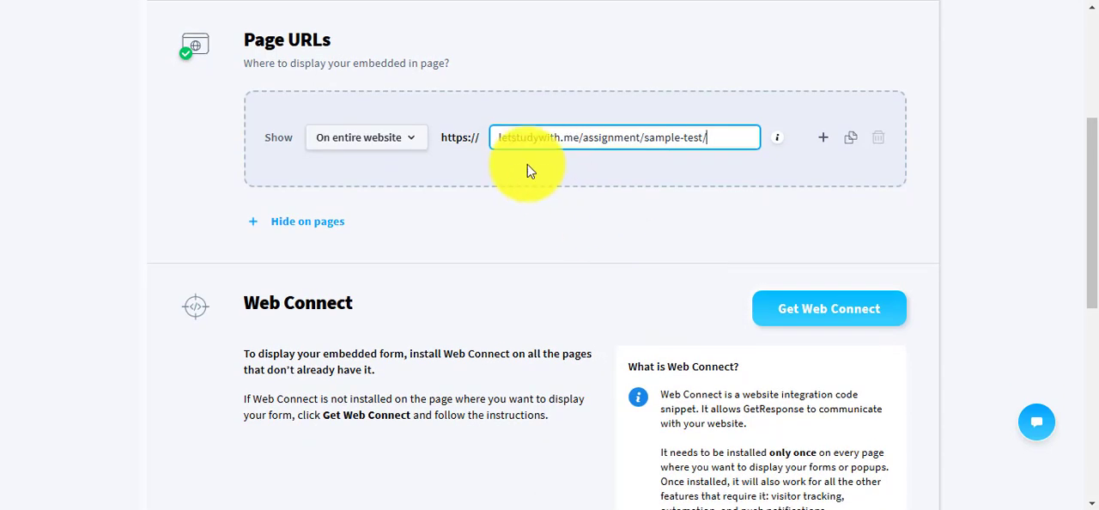
pyautogui.scroll(-2, 541, 273)
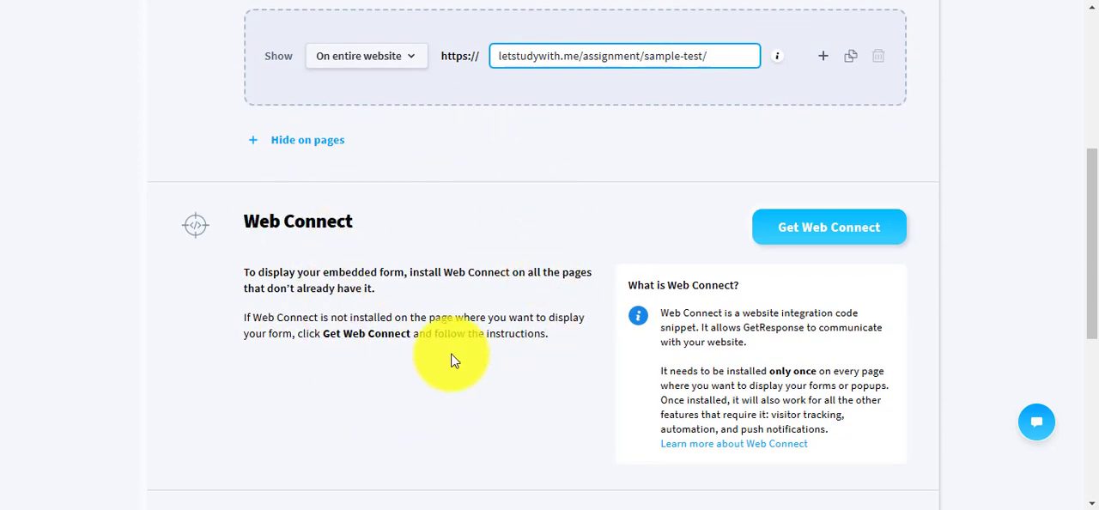
pyautogui.scroll(-1, 412, 298)
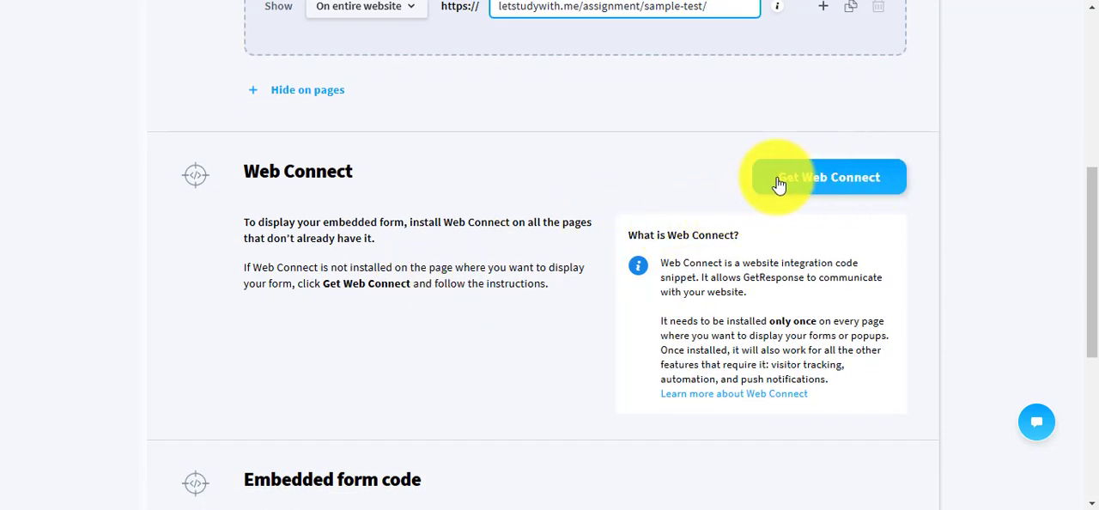
pyautogui.click(867, 183)
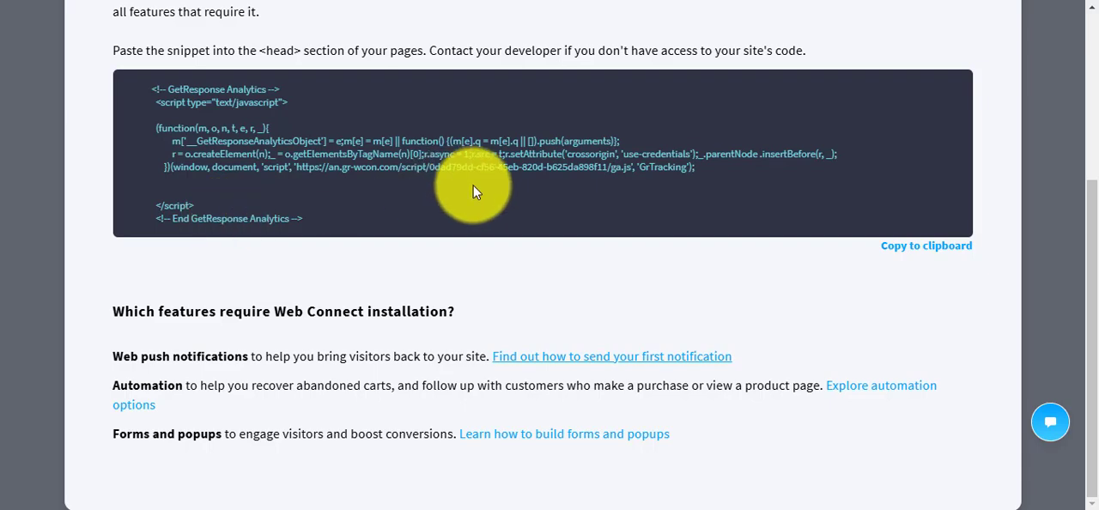
pyautogui.click(943, 249)
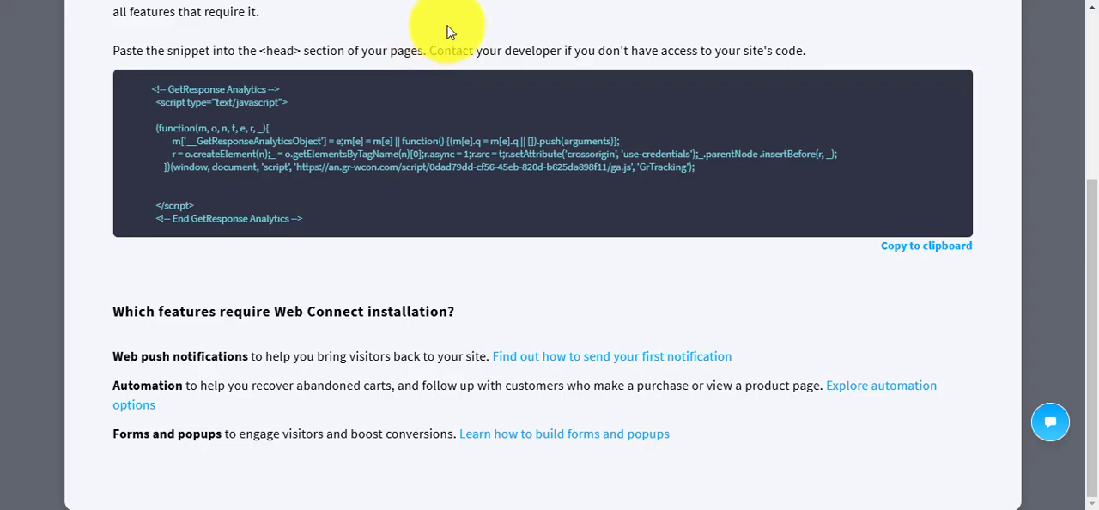
# Switch to the WordPress dashboard of the Guru site and search for new plugins with "header and footer".
pyautogui.click(455, 0)
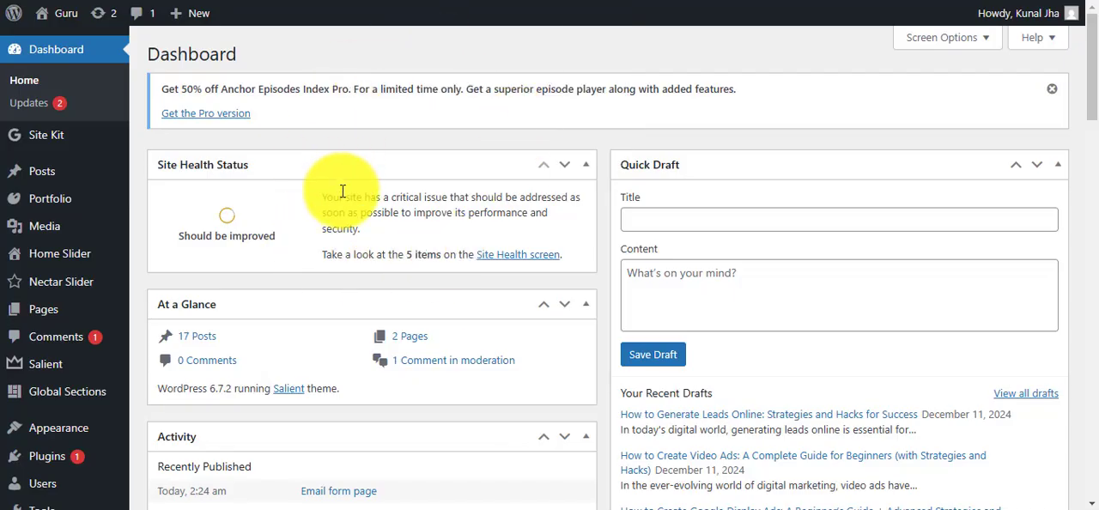
pyautogui.scroll(-1, 72, 297)
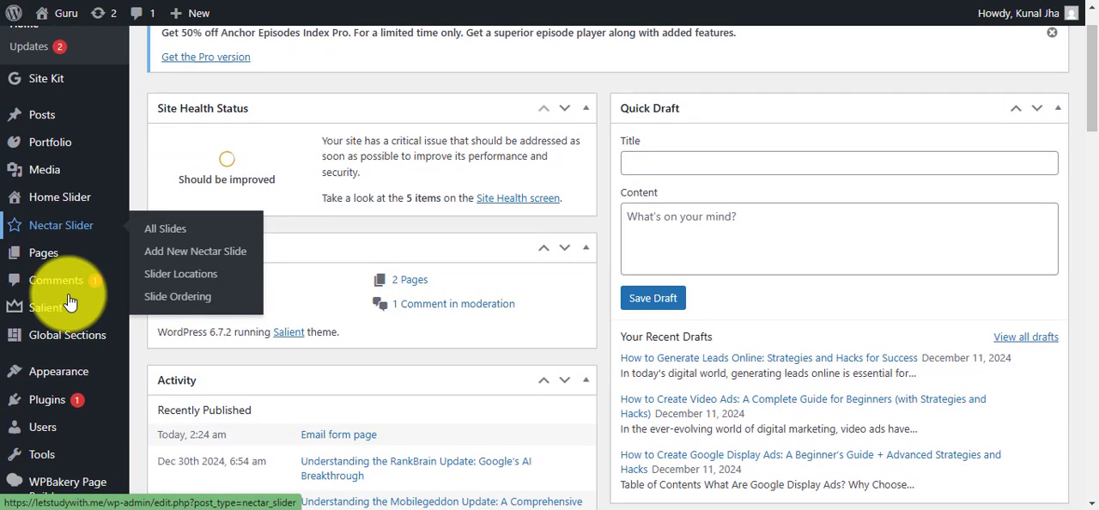
pyautogui.moveTo(48, 360)
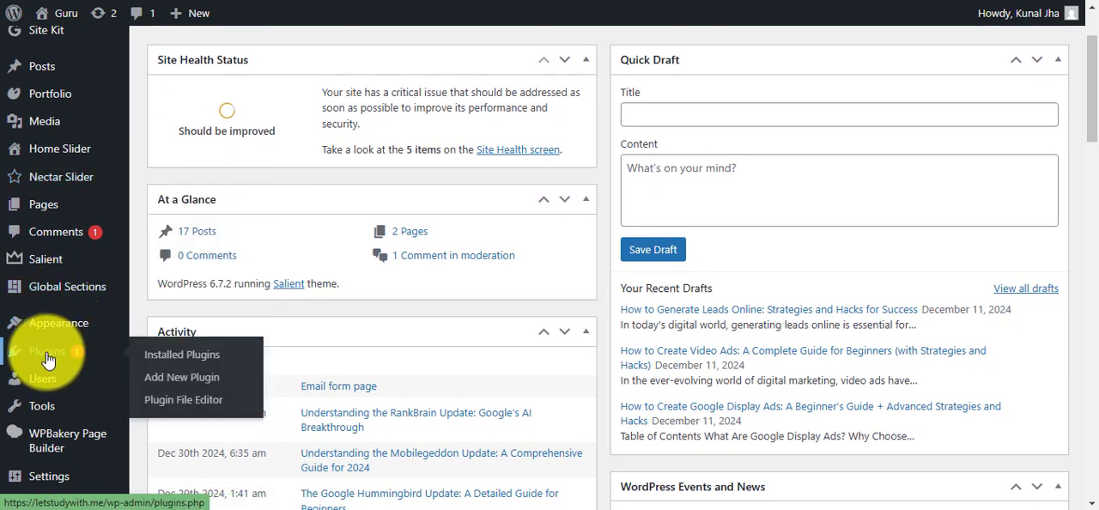
pyautogui.click(187, 381)
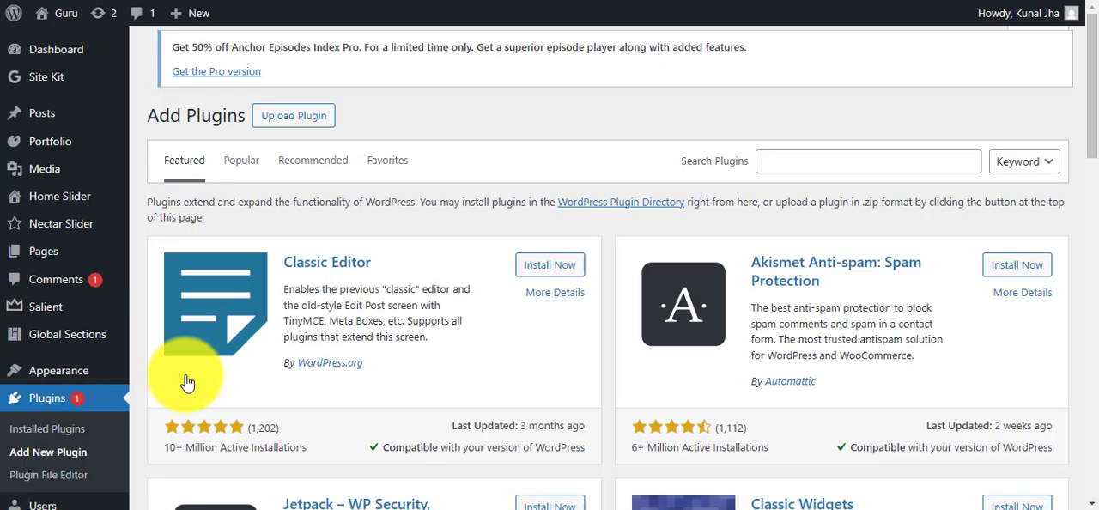
pyautogui.click(855, 170)
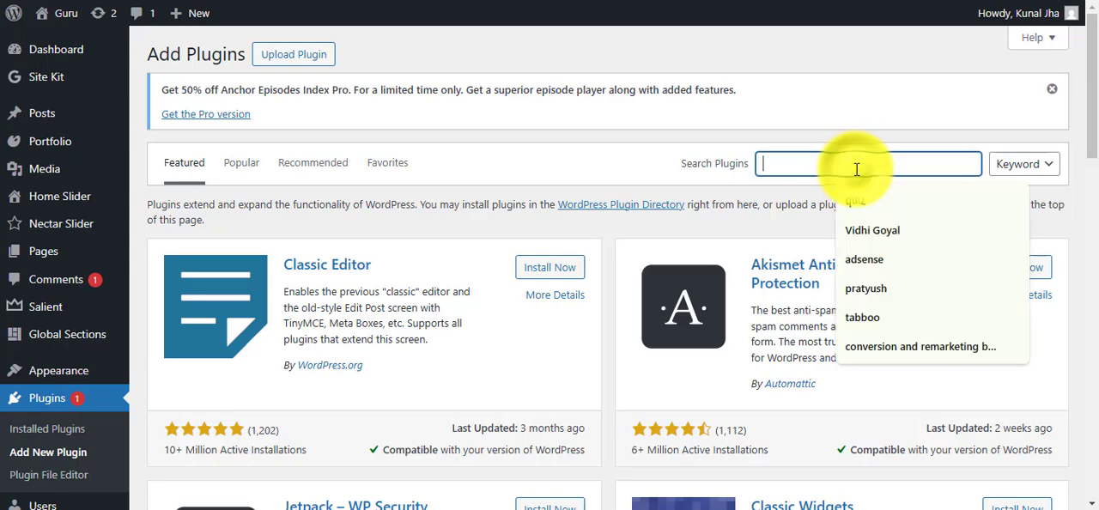
pyautogui.write('header a')
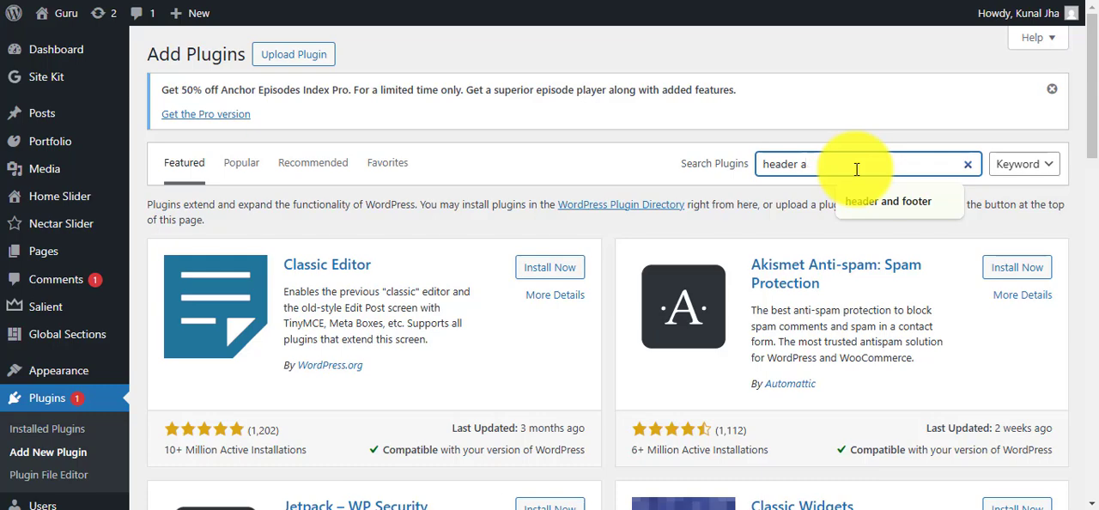
pyautogui.write('nd ')
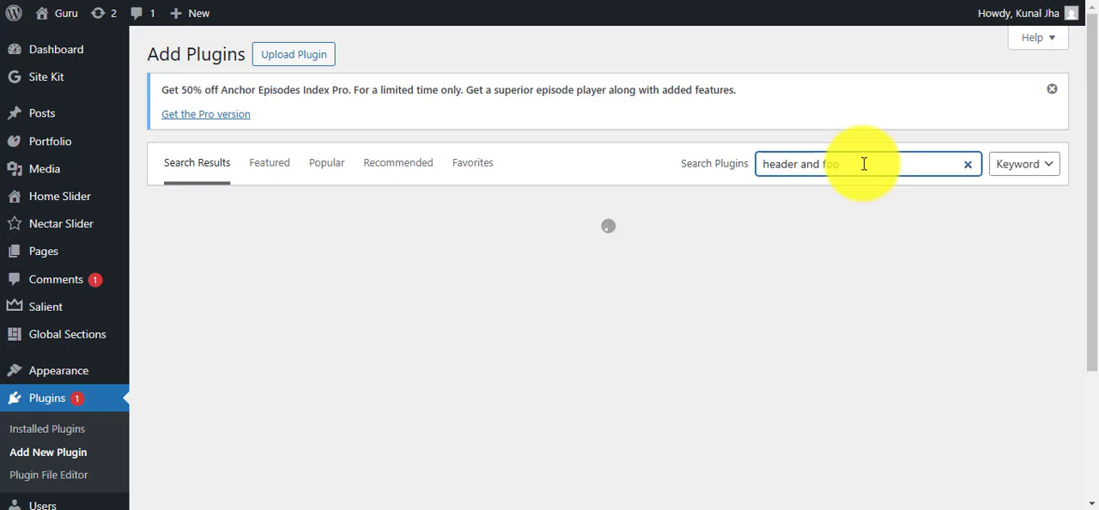
pyautogui.write('footer')
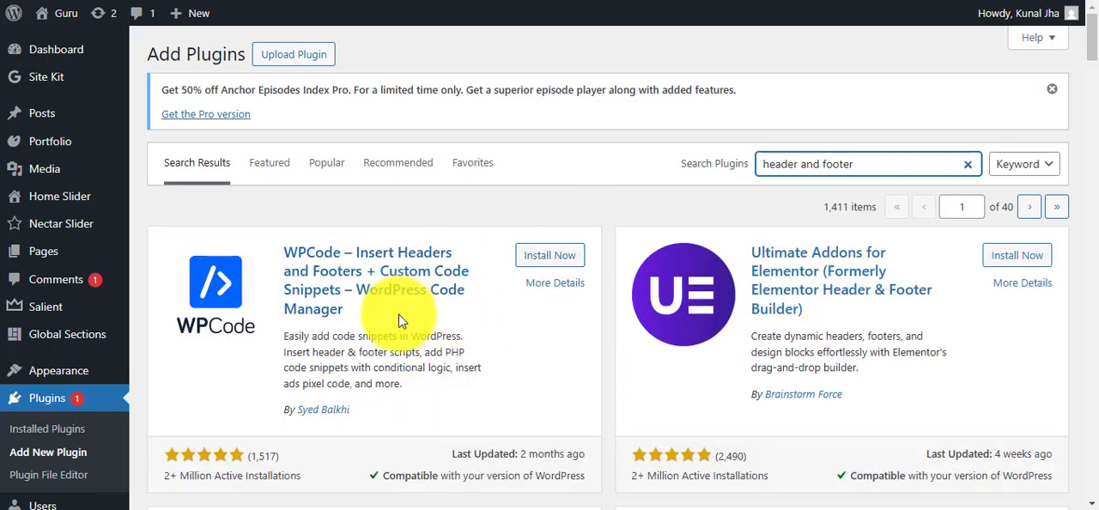
# Install and activate the WPCode – Insert Headers and Footers plugin.
pyautogui.scroll(-1, 399, 321)
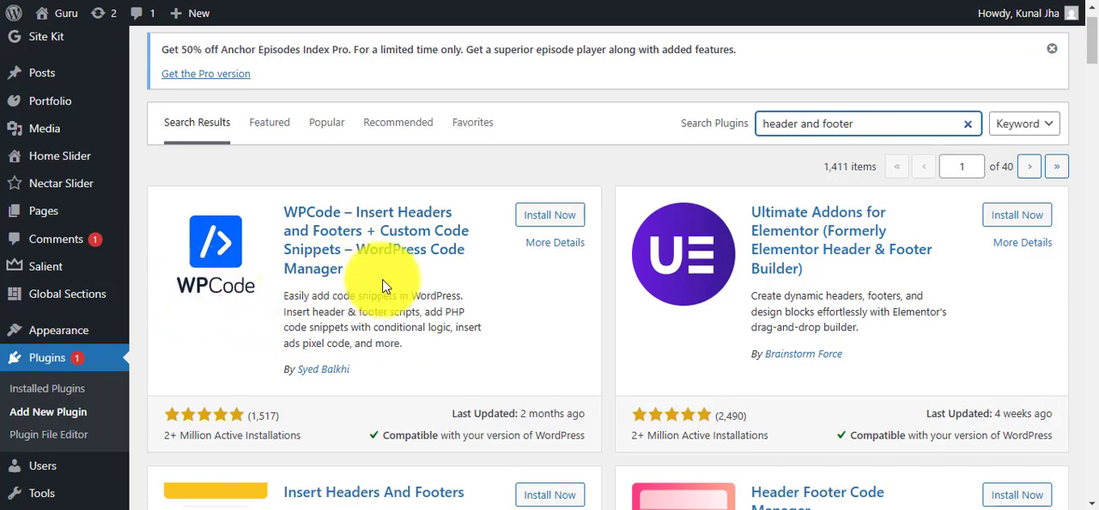
pyautogui.click(554, 225)
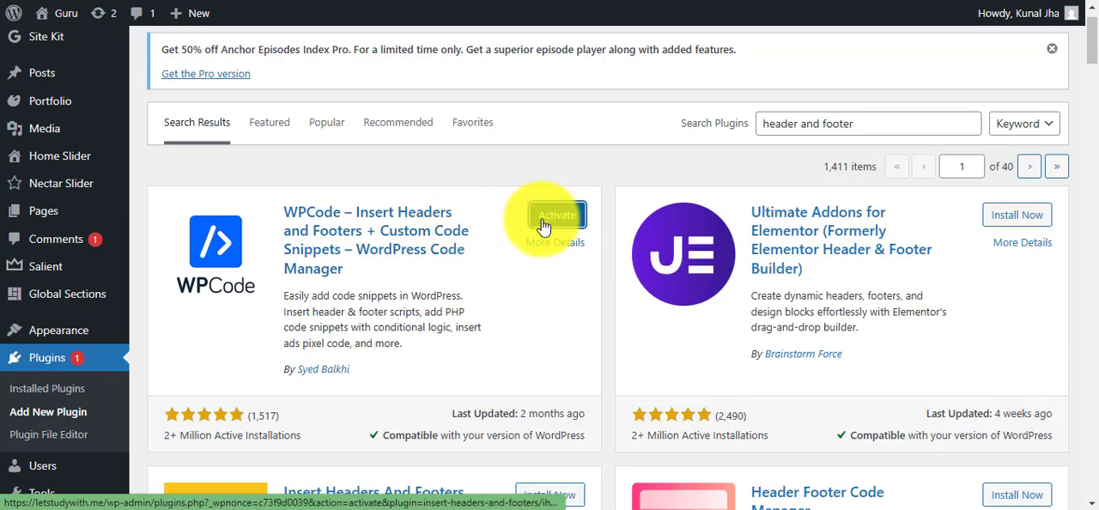
pyautogui.click(555, 225)
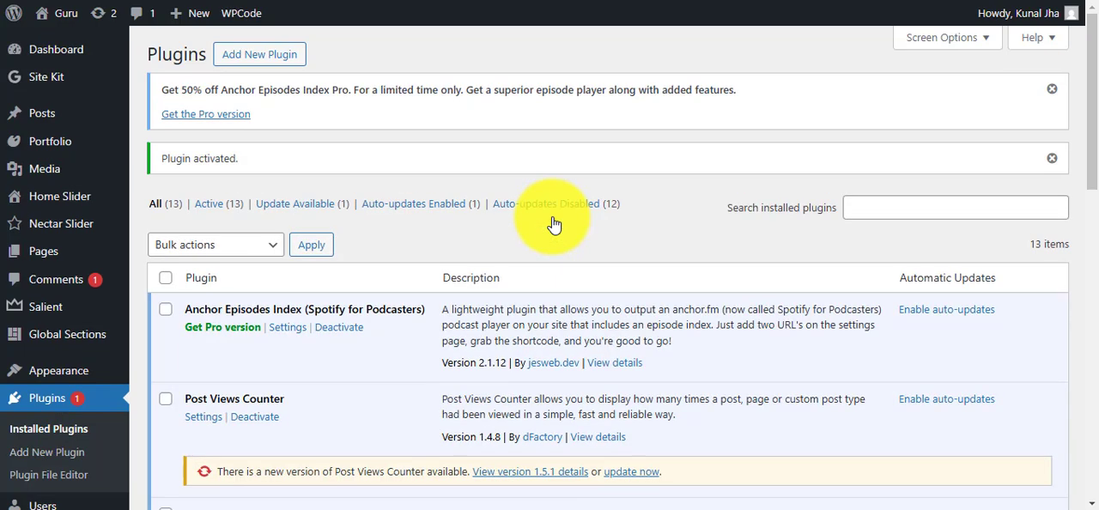
# Open the Header & Footer page of the WPCode code snippets.
pyautogui.scroll(-2, 94, 277)
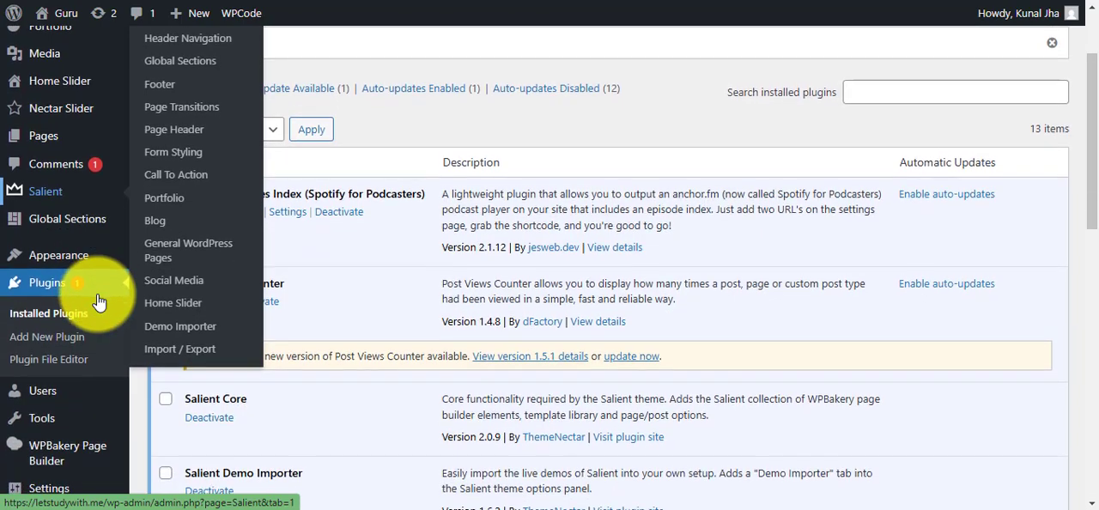
pyautogui.scroll(-2, 99, 302)
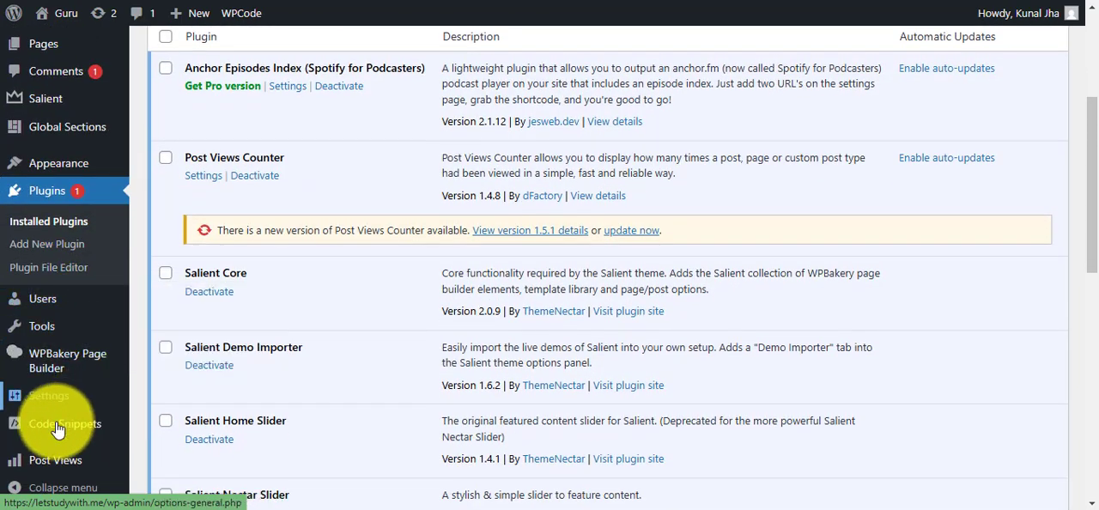
pyautogui.moveTo(47, 429)
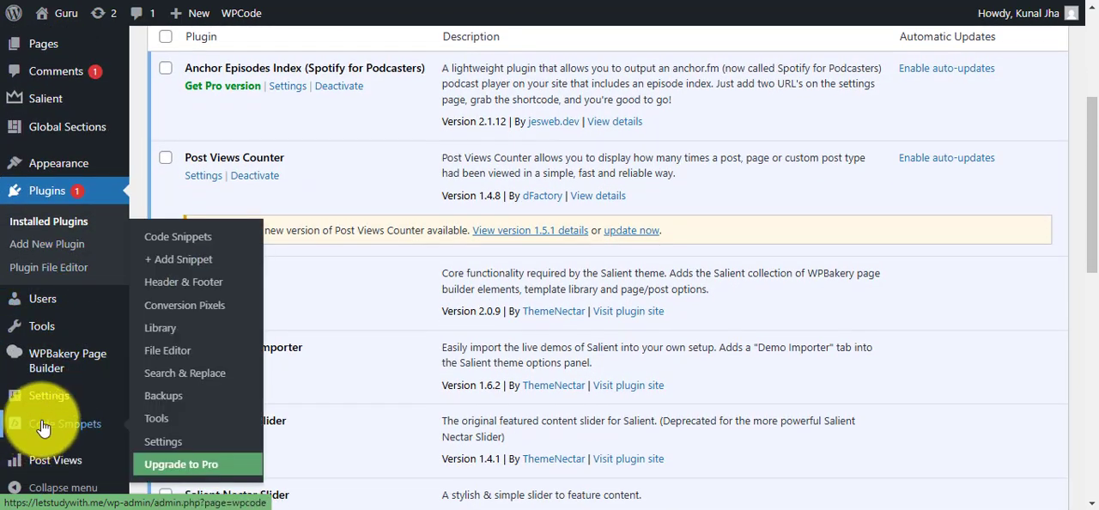
pyautogui.click(163, 288)
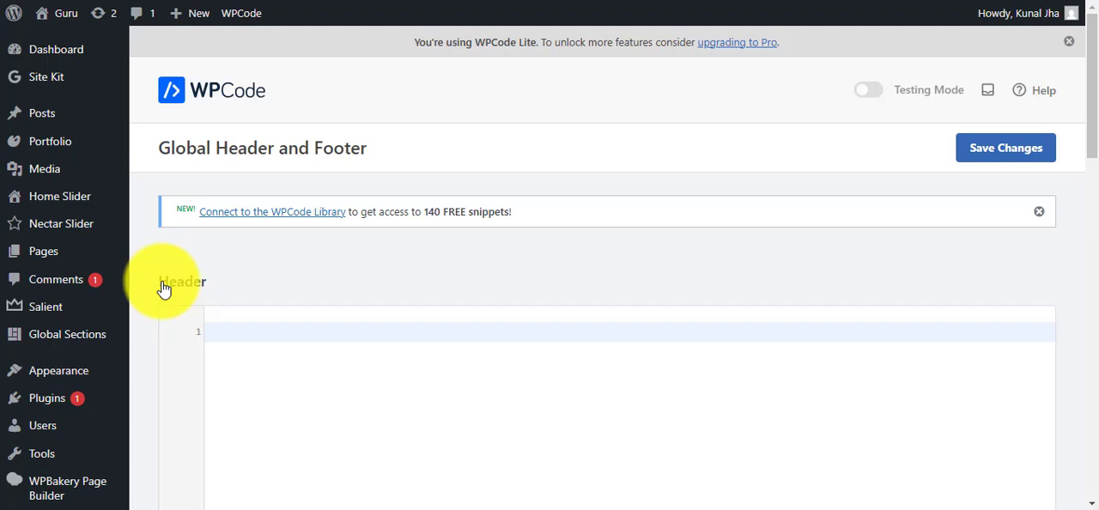
# Paste the copied GetResponse Analytics snippet into the global Header code.
pyautogui.scroll(-1, 327, 274)
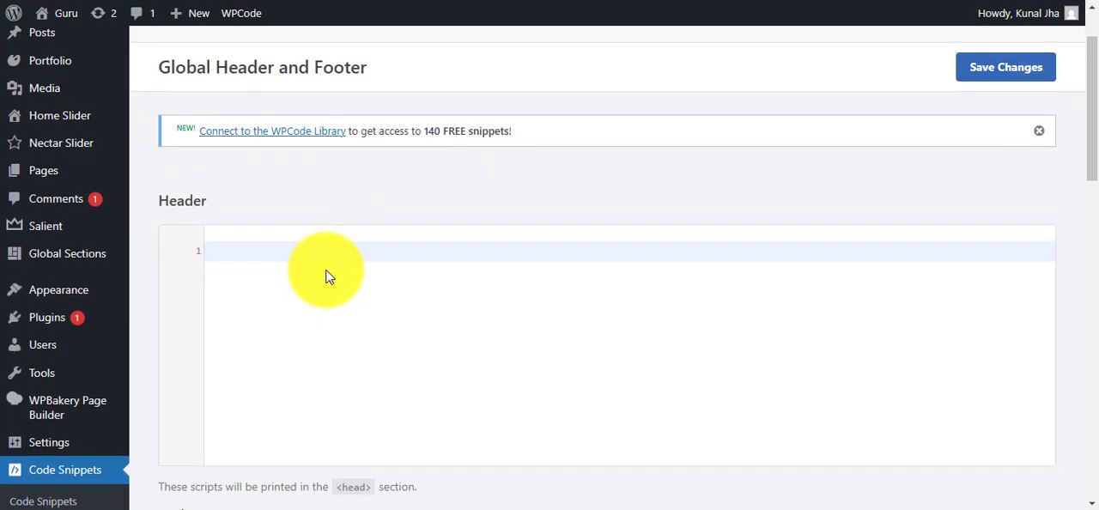
pyautogui.scroll(-1, 326, 275)
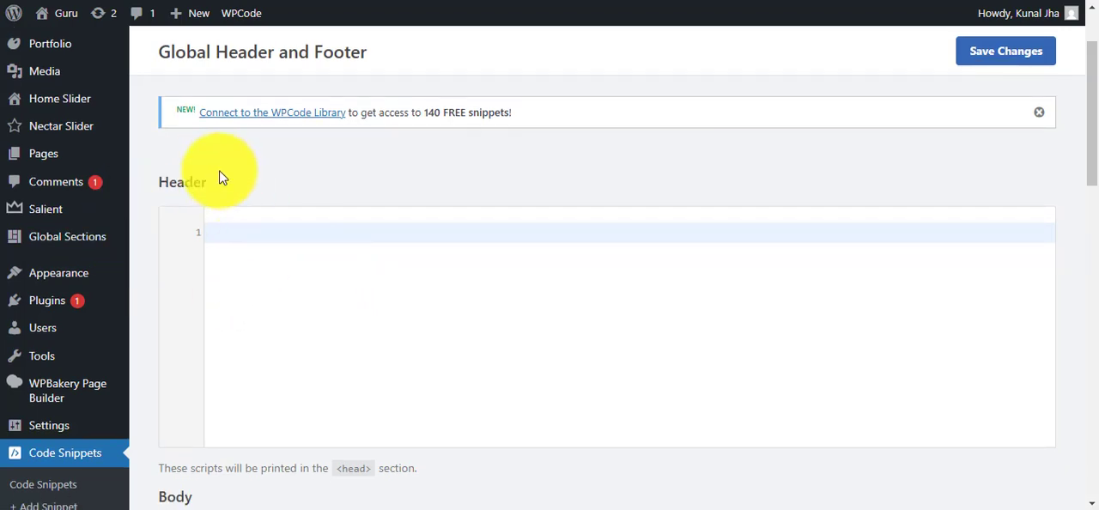
pyautogui.rightClick(269, 230)
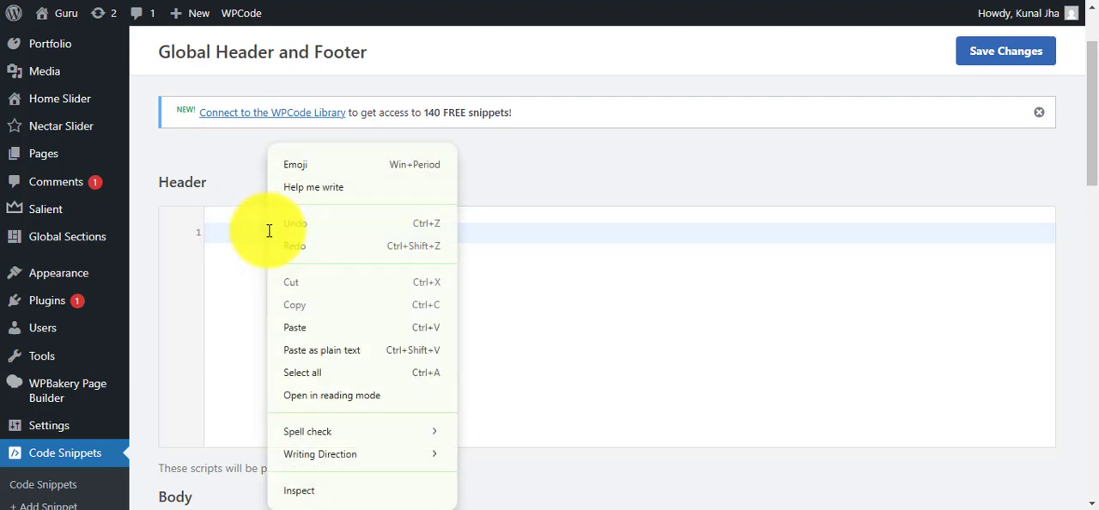
pyautogui.click(320, 330)
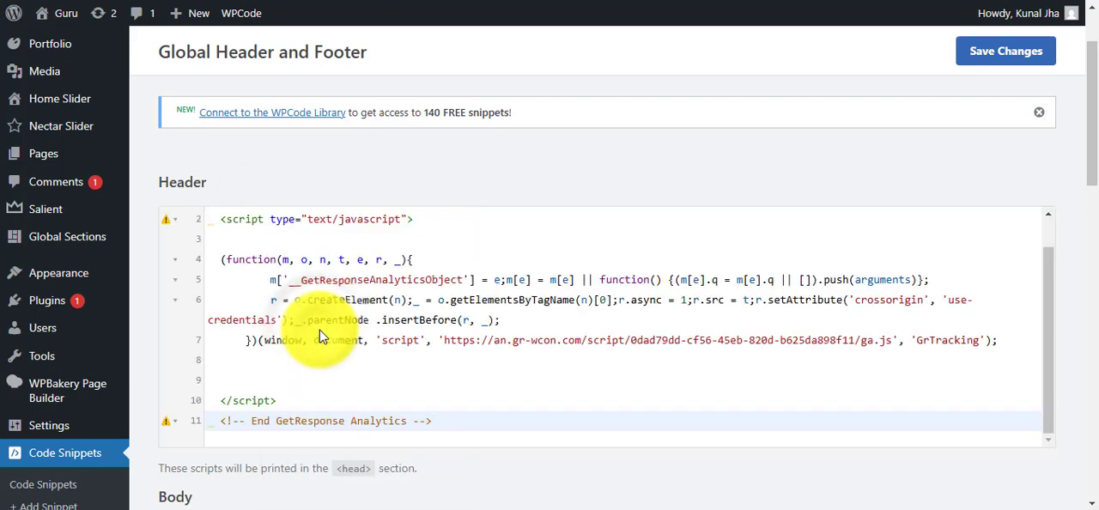
# Add two new lines below the End GetResponse Analytics comment in the Header code.
pyautogui.scroll(-1, 455, 288)
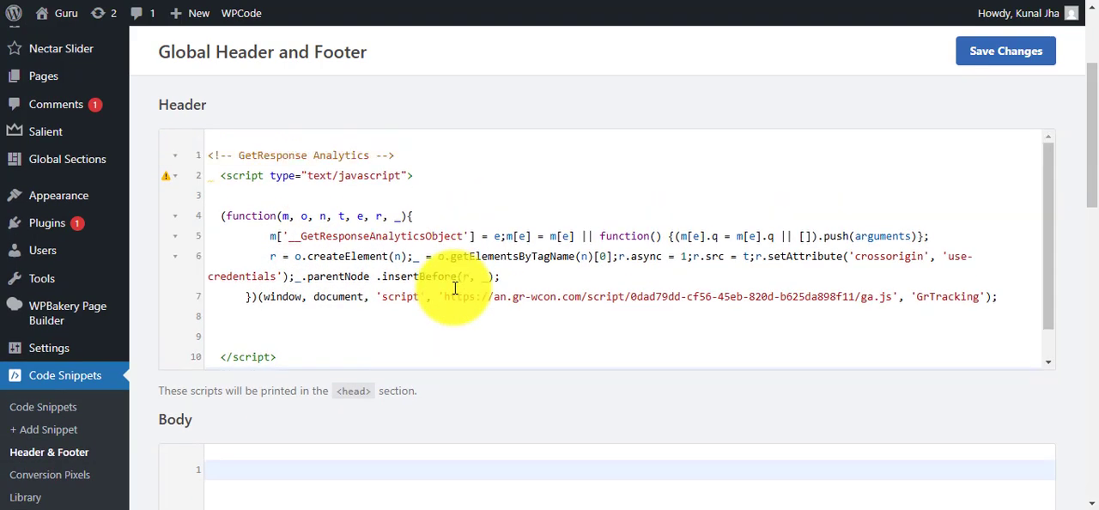
pyautogui.scroll(1, 455, 288)
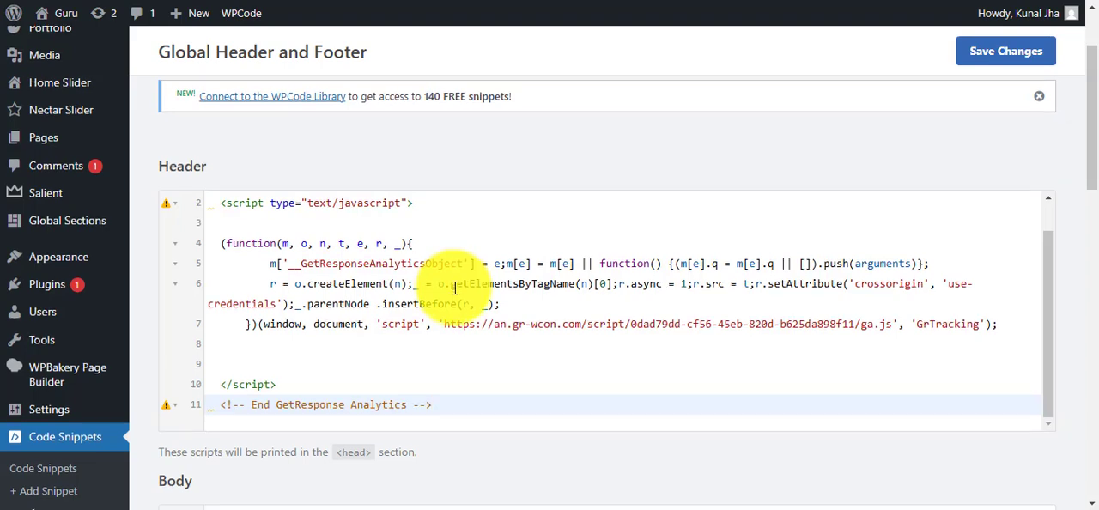
pyautogui.scroll(-1, 455, 283)
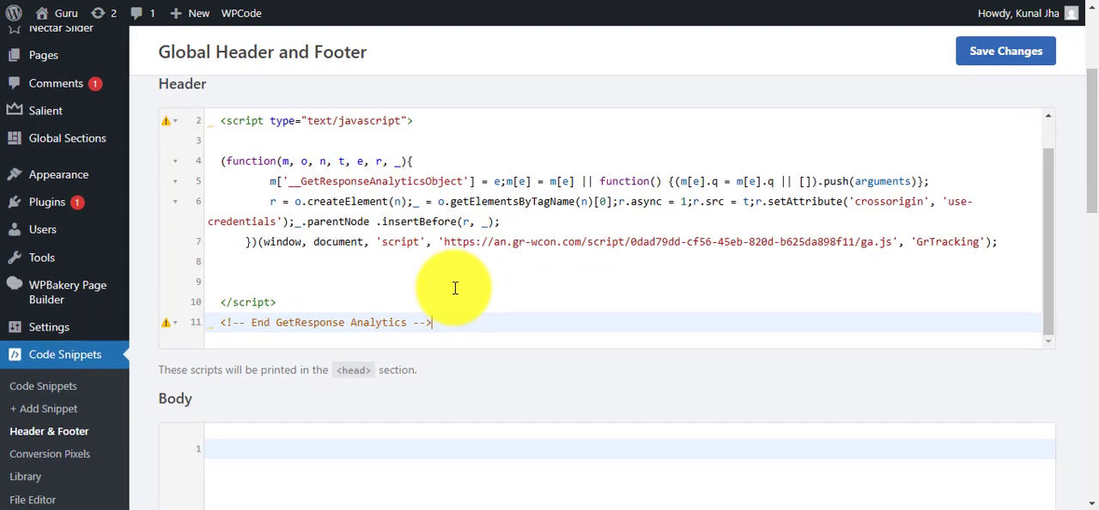
pyautogui.click(503, 324)
pyautogui.press('Return')
pyautogui.press('Return')
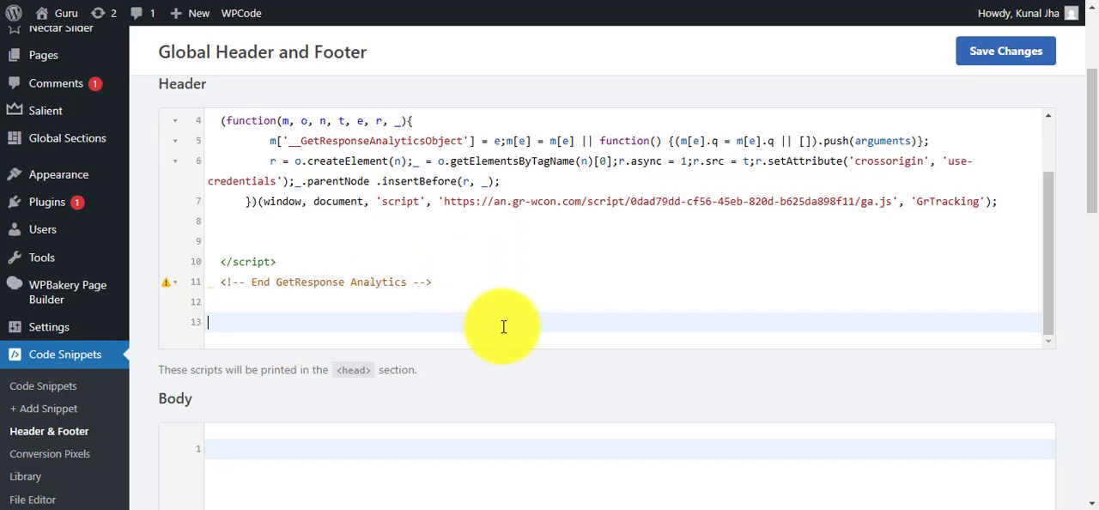
# Add two more blank lines at the end of the Header code and save the global header changes.
pyautogui.press('Return')
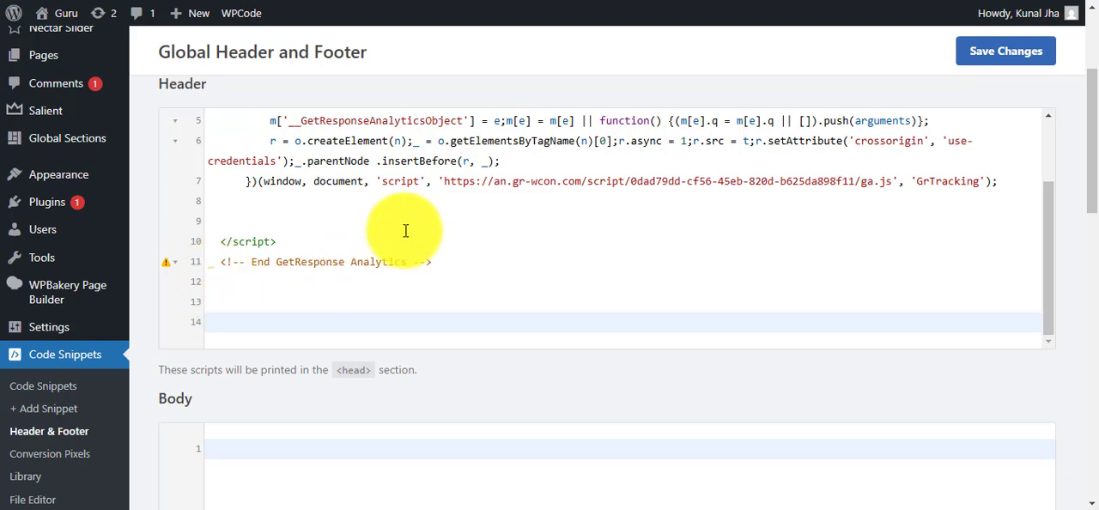
pyautogui.press('Return')
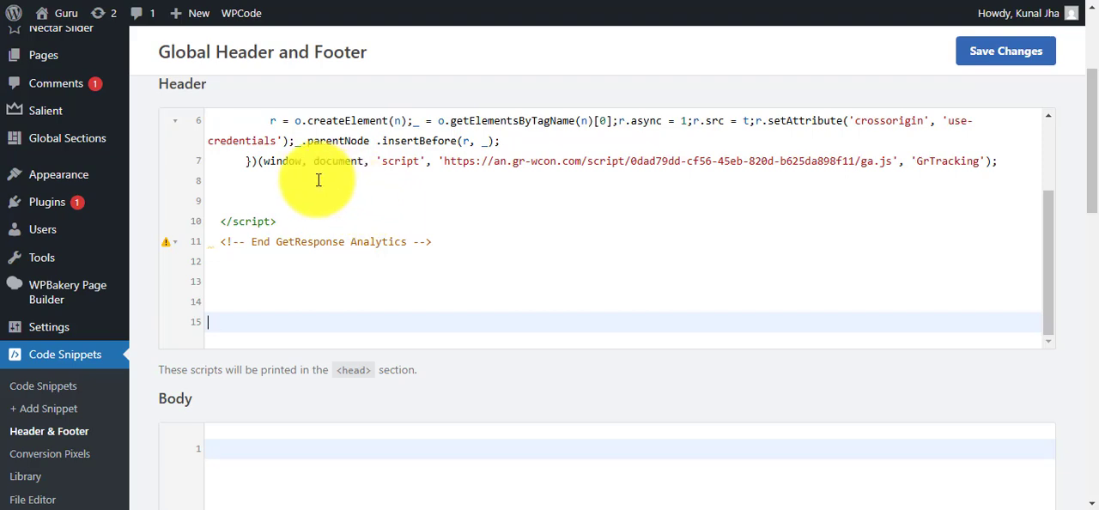
pyautogui.click(1032, 58)
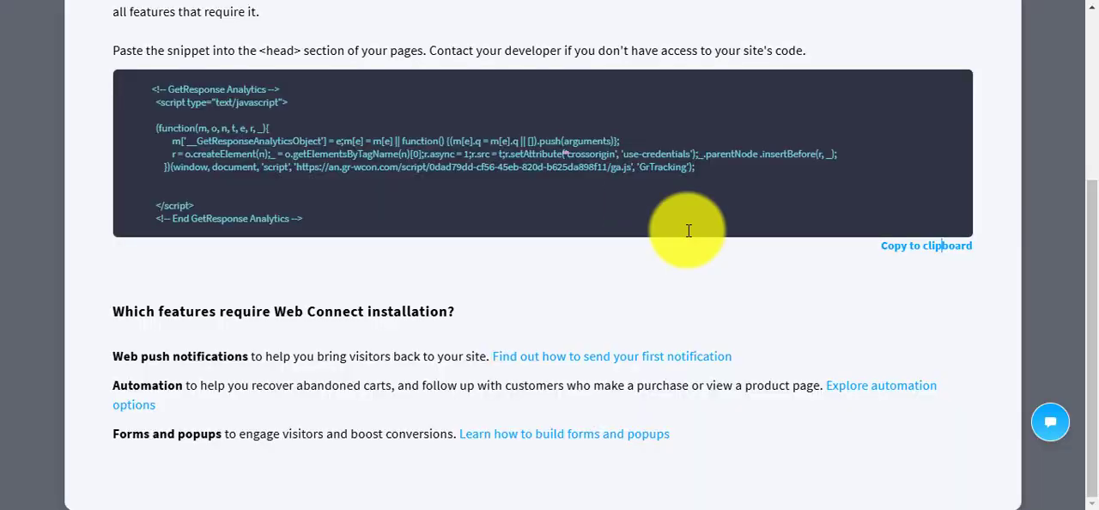
# Switch to GetResponse, close the Web Connect instructions and copy the embedded form code.
pyautogui.scroll(1, 762, 249)
pyautogui.scroll(2, 762, 249)
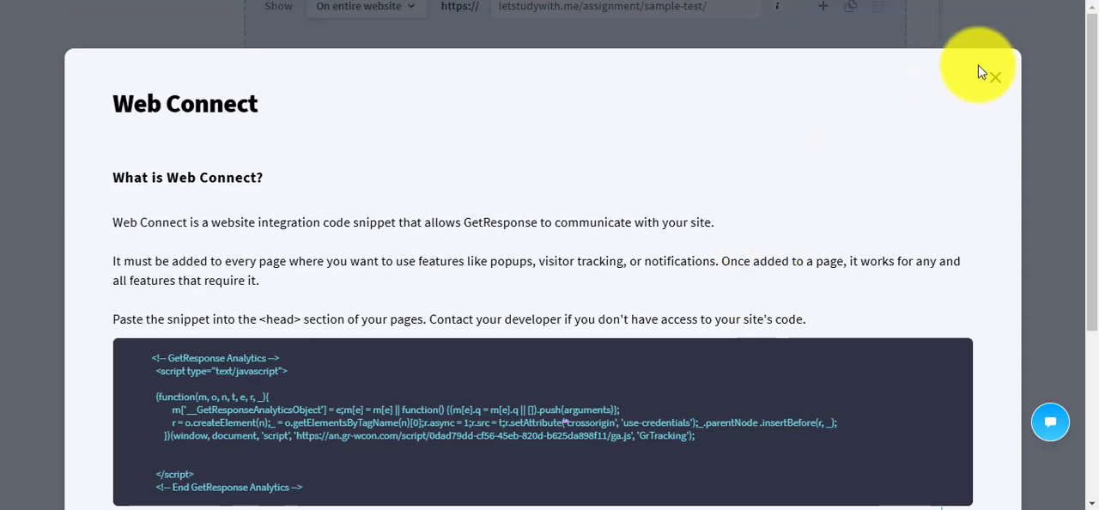
pyautogui.click(994, 79)
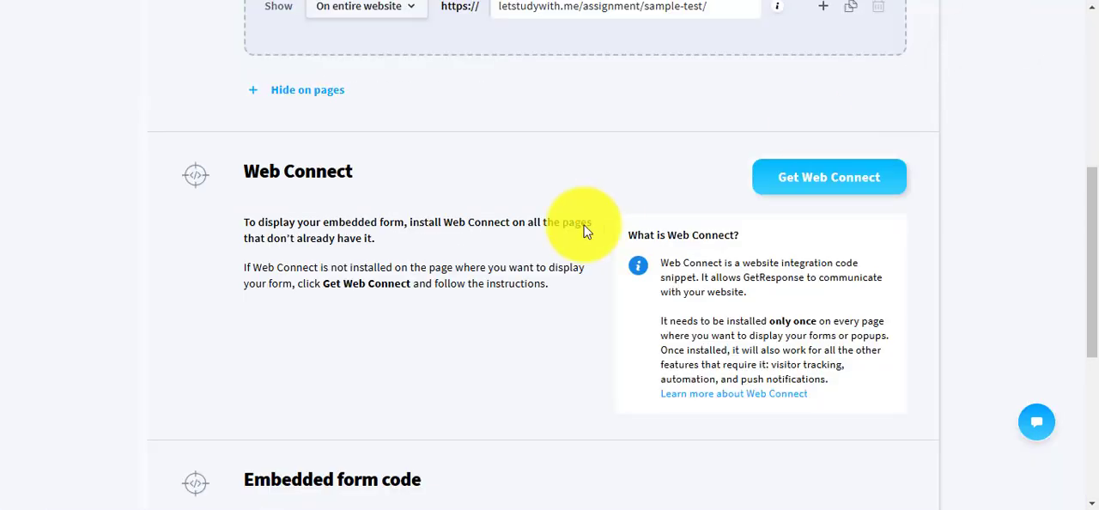
pyautogui.scroll(-3, 583, 233)
pyautogui.scroll(-1, 583, 232)
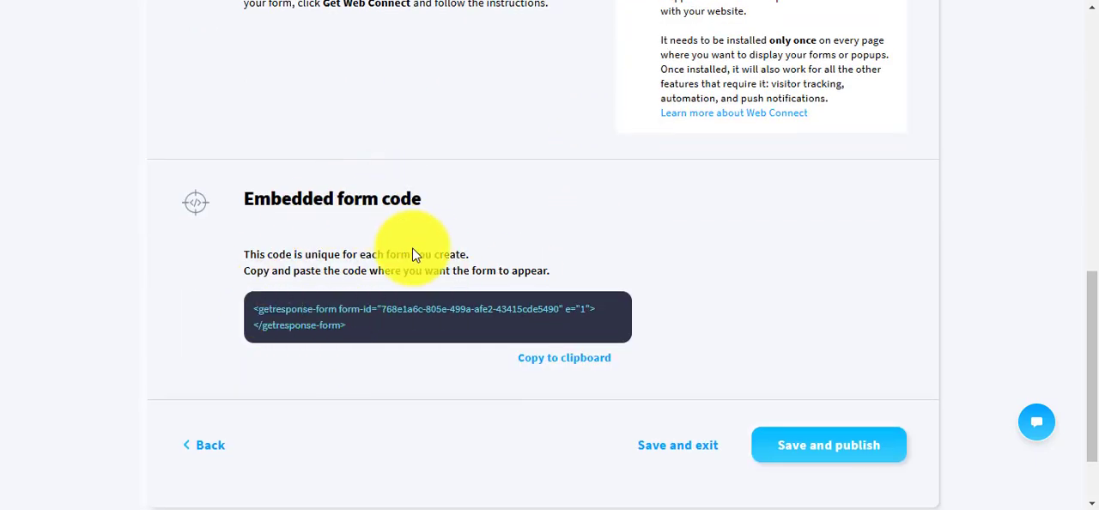
pyautogui.click(584, 367)
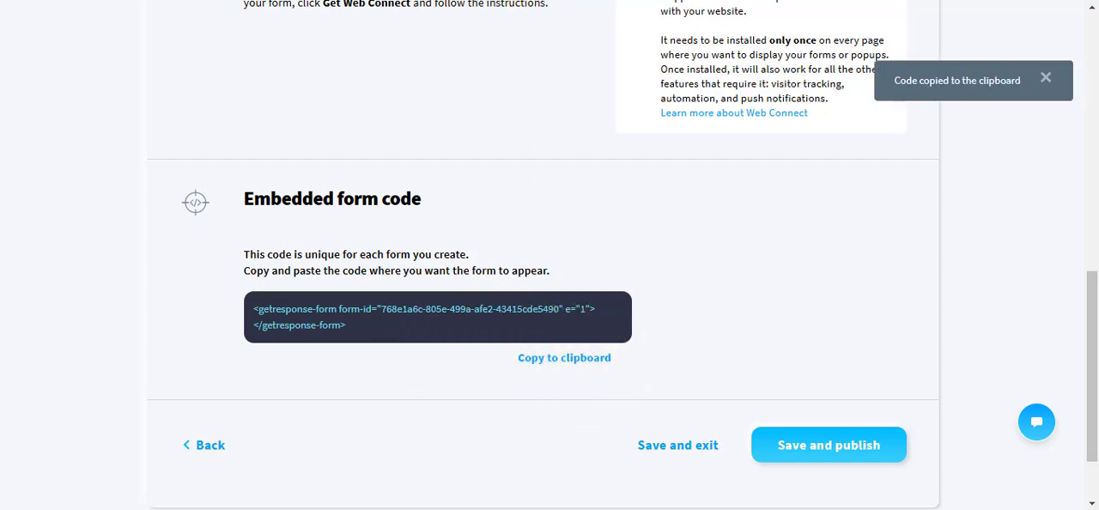
pyautogui.hotkey('ctrl', 'shift', 'Tab')
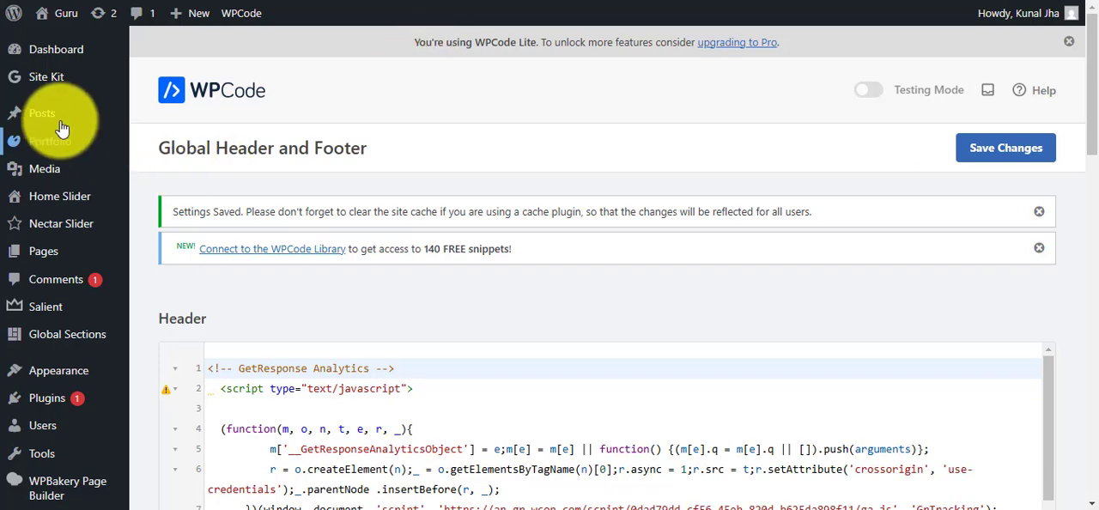
pyautogui.moveTo(43, 114)
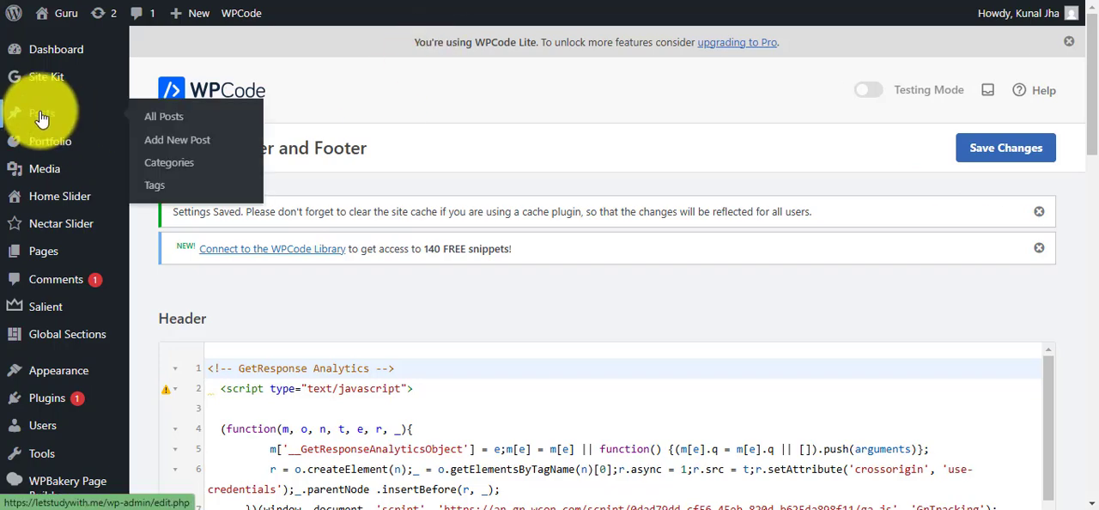
pyautogui.click(178, 120)
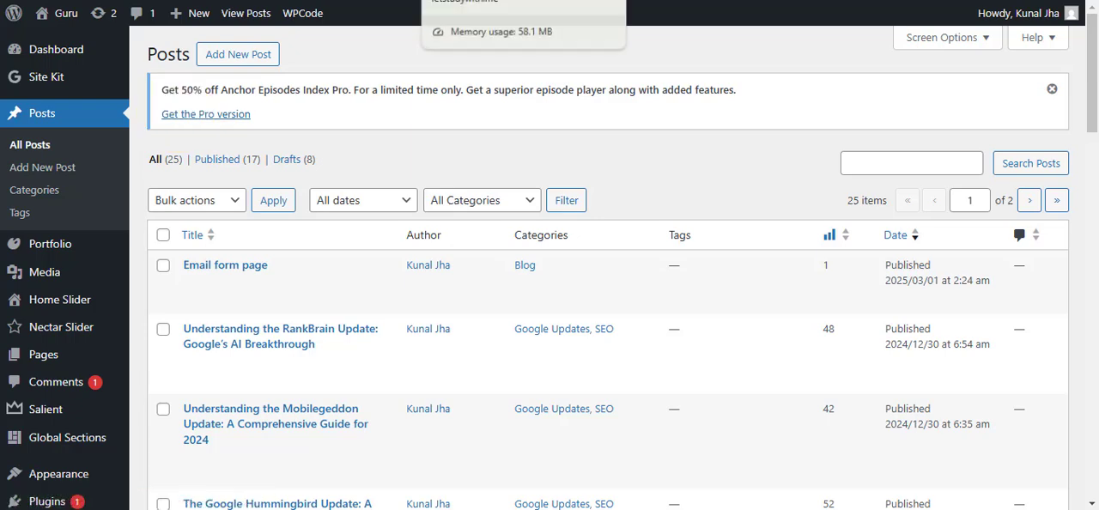
# Open the assignment site's Sample test post in the Divi Builder and start building it from scratch.
pyautogui.click(571, 0)
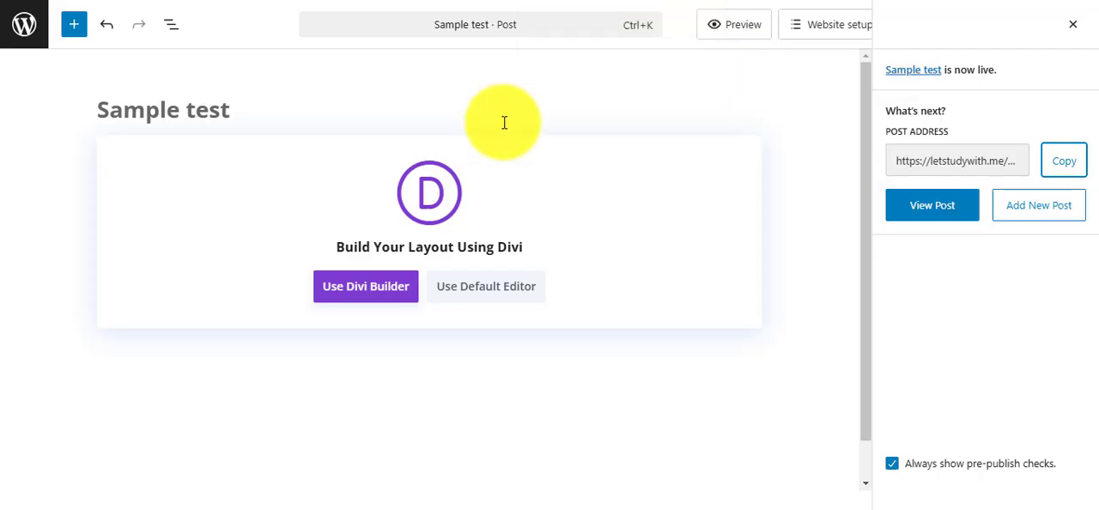
pyautogui.click(30, 25)
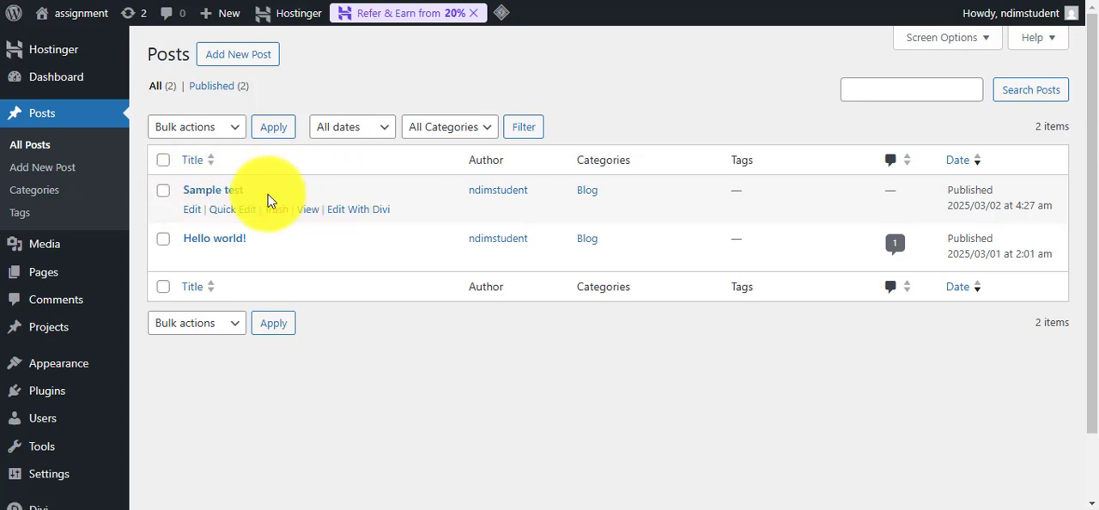
pyautogui.click(360, 211)
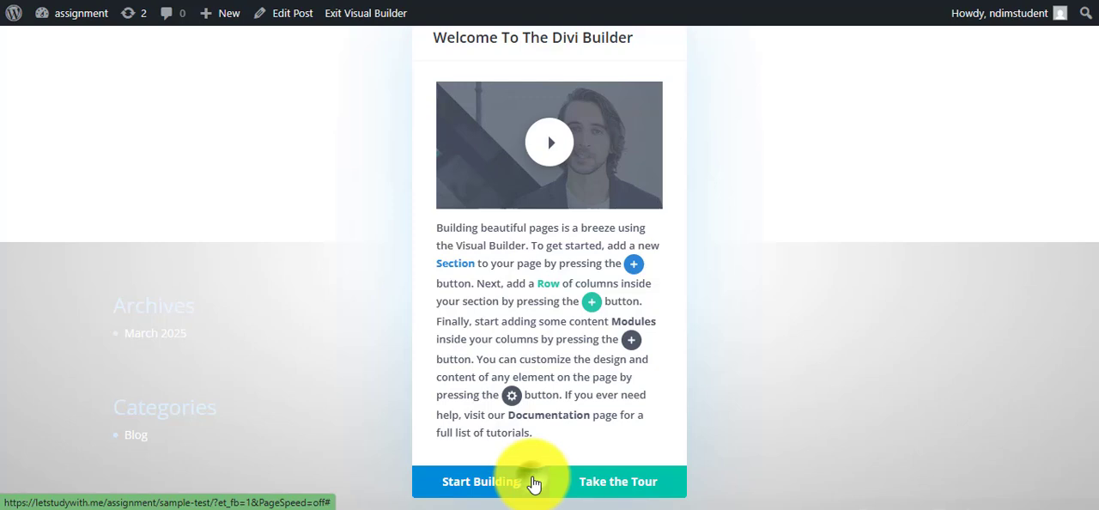
pyautogui.click(533, 483)
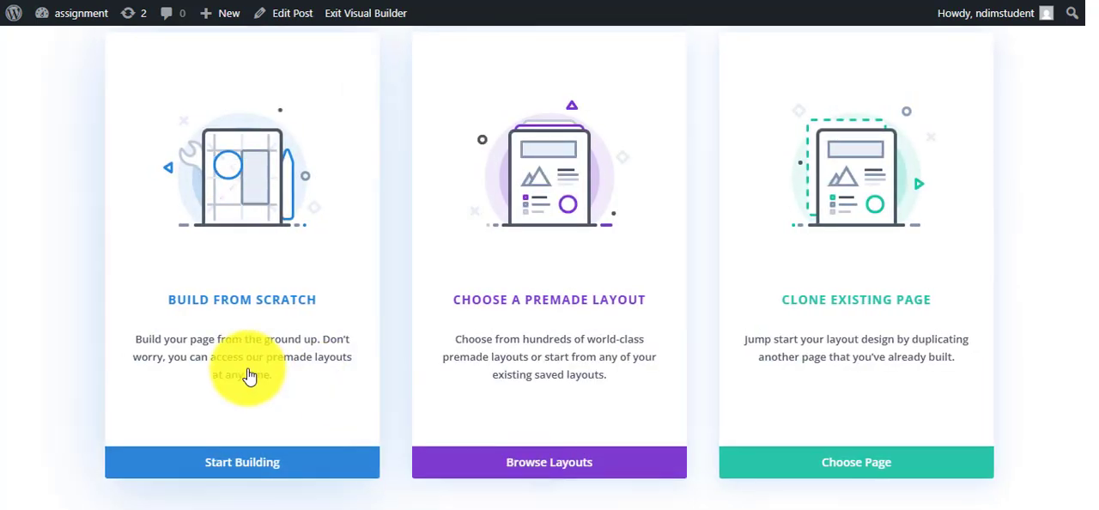
pyautogui.click(255, 463)
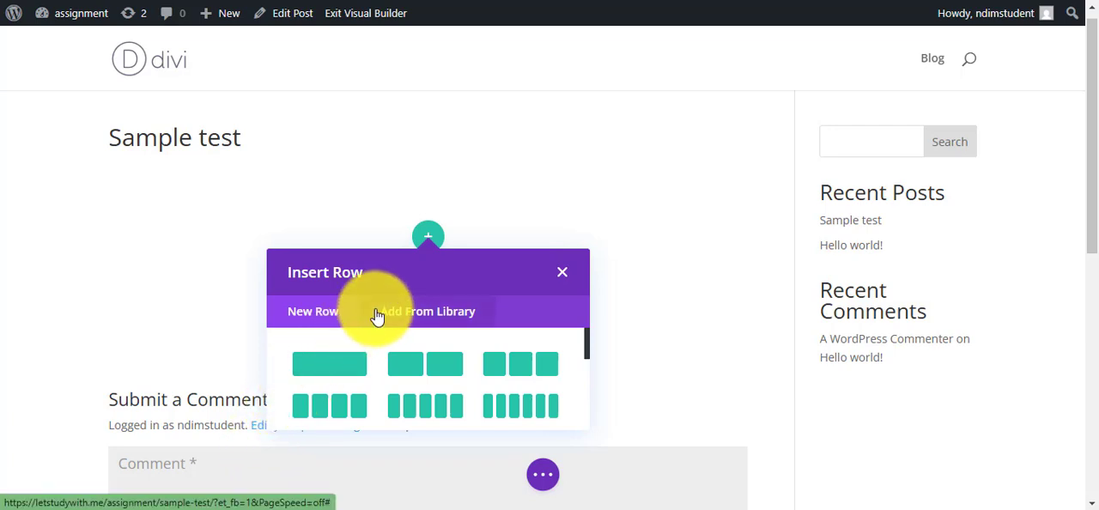
# Insert a single-column row with a Text module into the Sample test post.
pyautogui.click(332, 373)
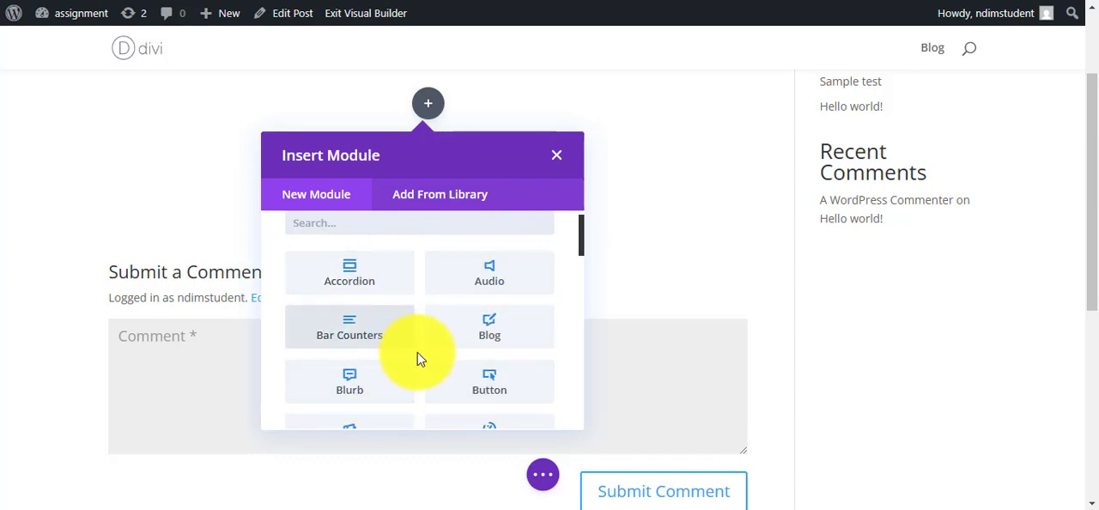
pyautogui.scroll(-2, 417, 352)
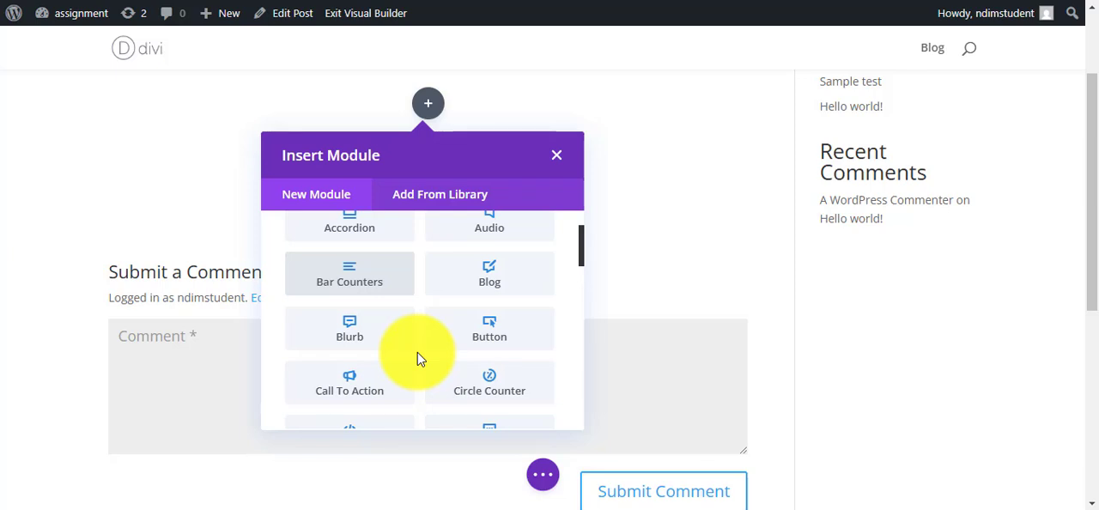
pyautogui.scroll(-2, 417, 359)
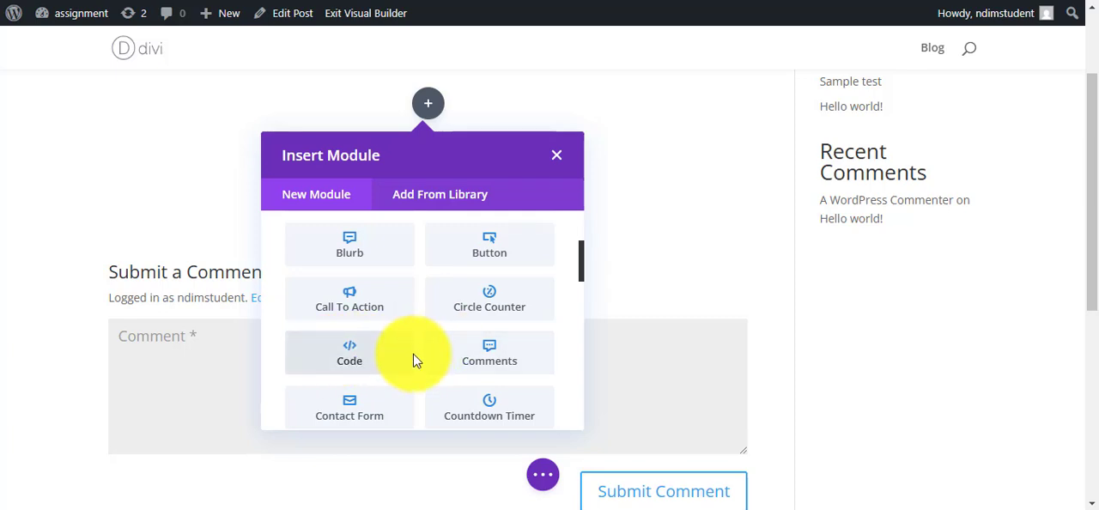
pyautogui.scroll(-5, 412, 360)
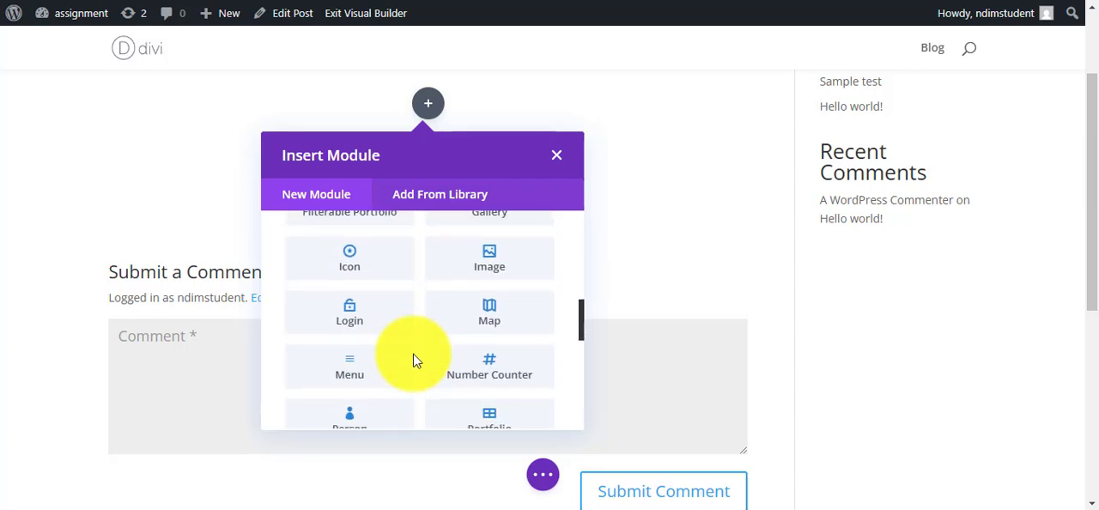
pyautogui.scroll(-5, 413, 360)
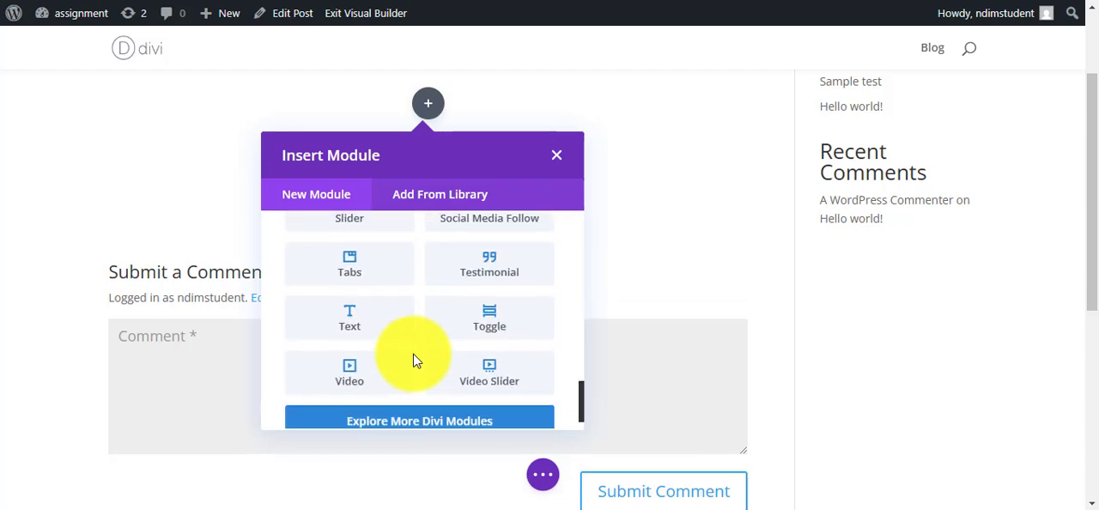
pyautogui.click(360, 311)
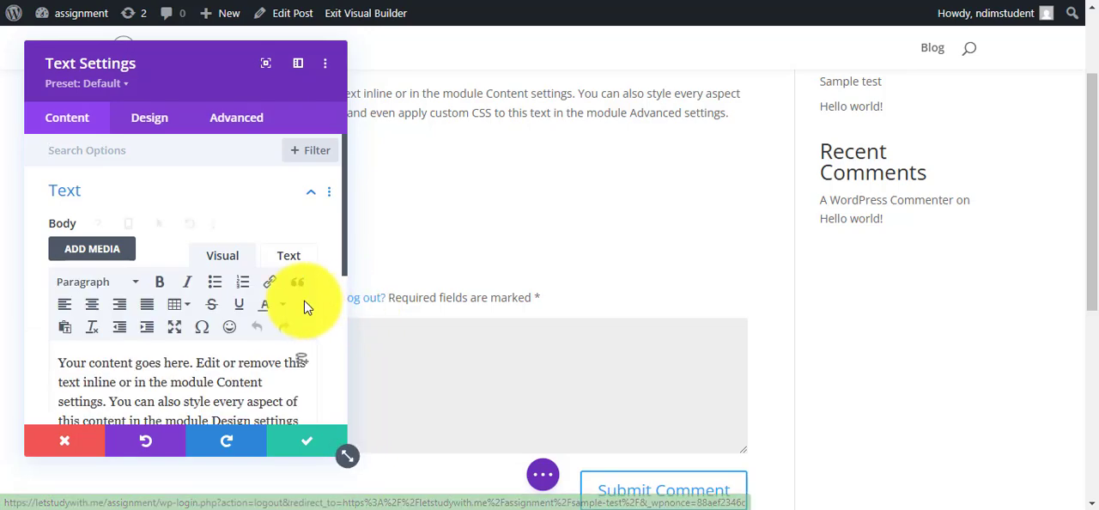
# Replace the Text module's placeholder body with the copied GetResponse form code in the plain-text editor and save the module.
pyautogui.scroll(-1, 305, 302)
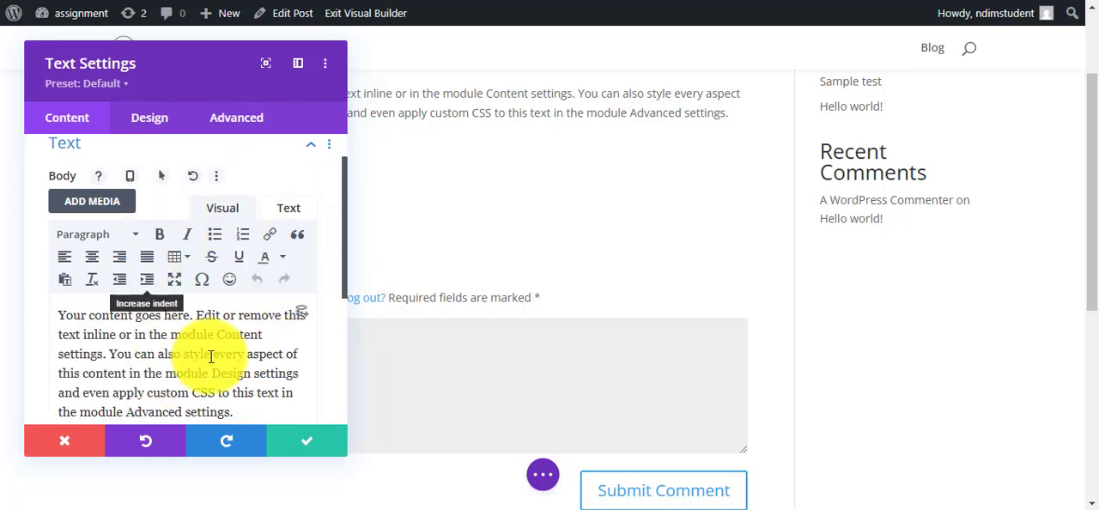
pyautogui.click(296, 213)
pyautogui.scroll(-1, 243, 270)
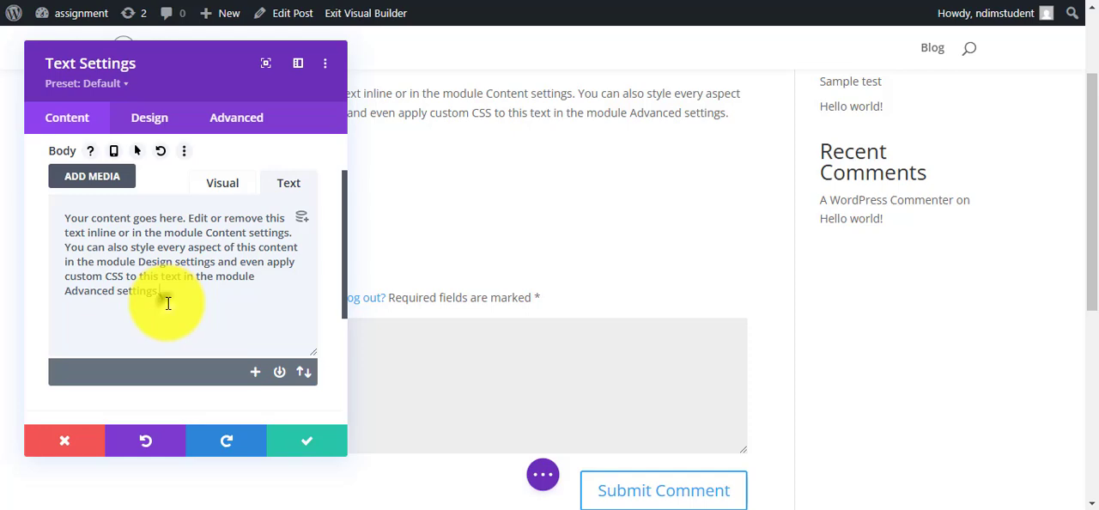
pyautogui.moveTo(168, 303); pyautogui.dragTo(54, 207)
pyautogui.press('BackSpace')
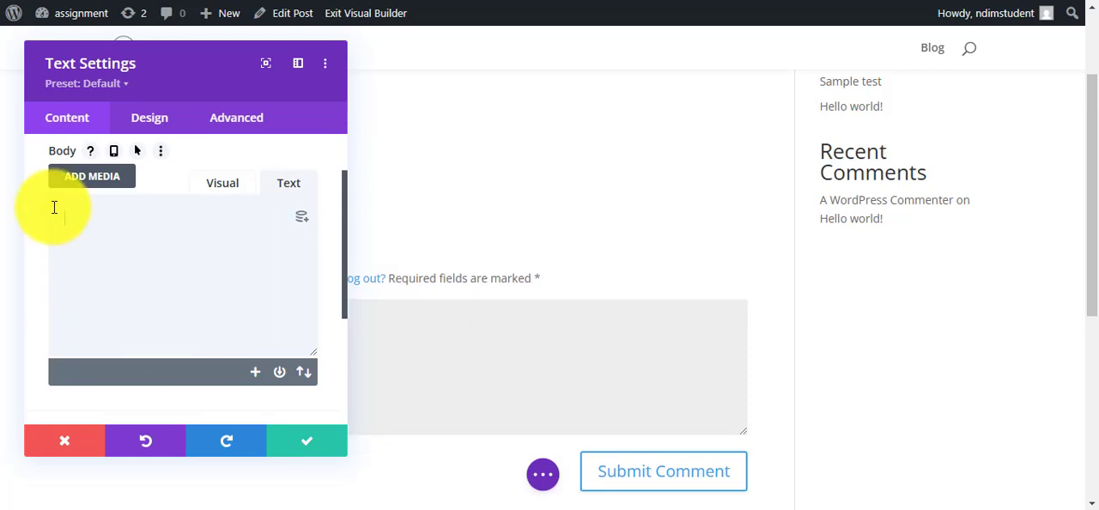
pyautogui.rightClick(77, 225)
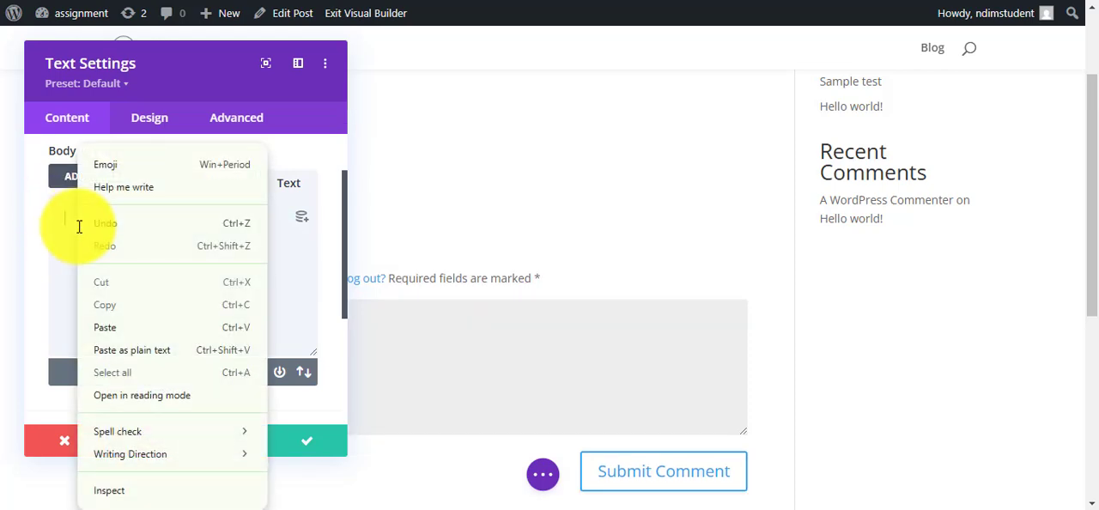
pyautogui.click(125, 335)
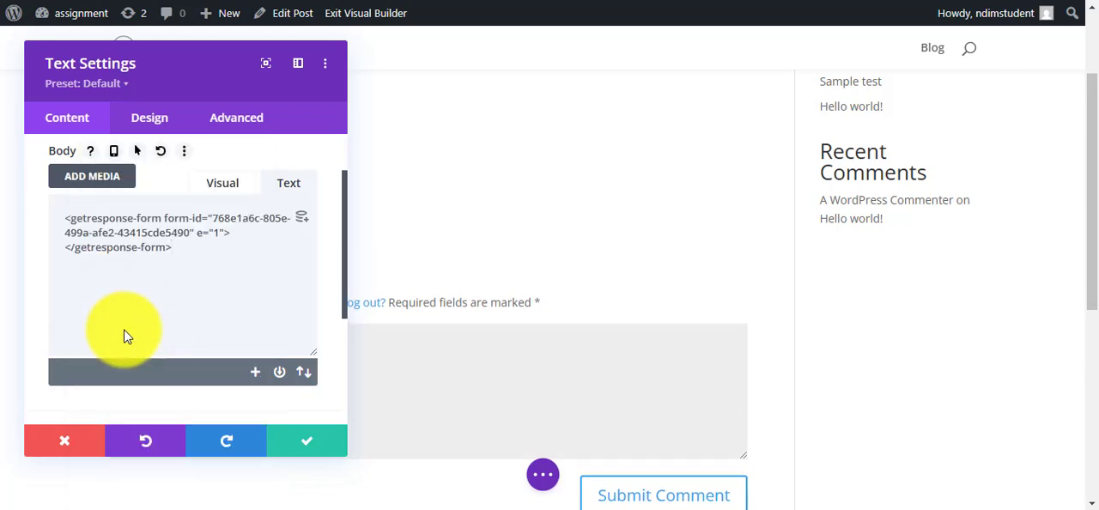
pyautogui.hotkey('ctrl', 'a')
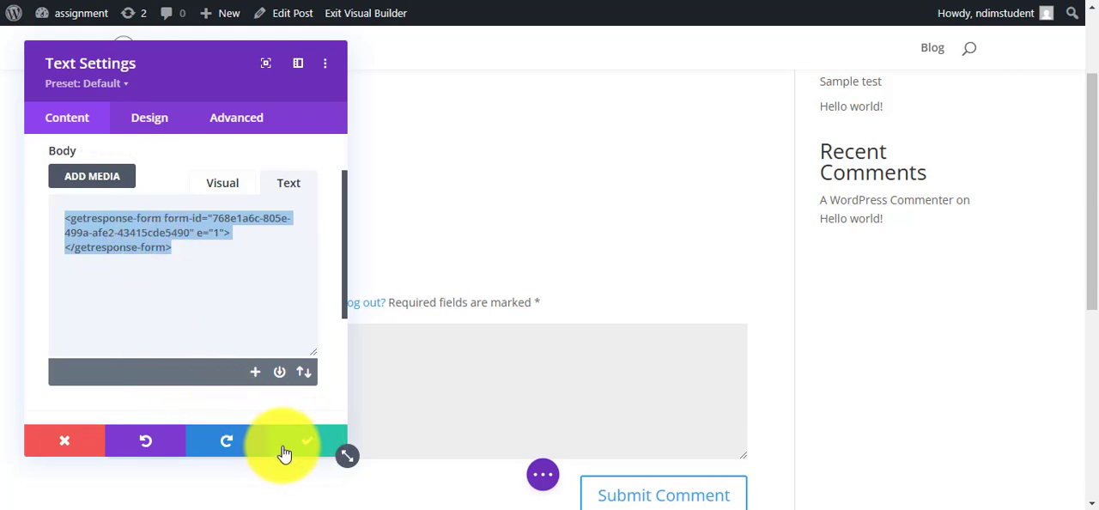
pyautogui.click(315, 443)
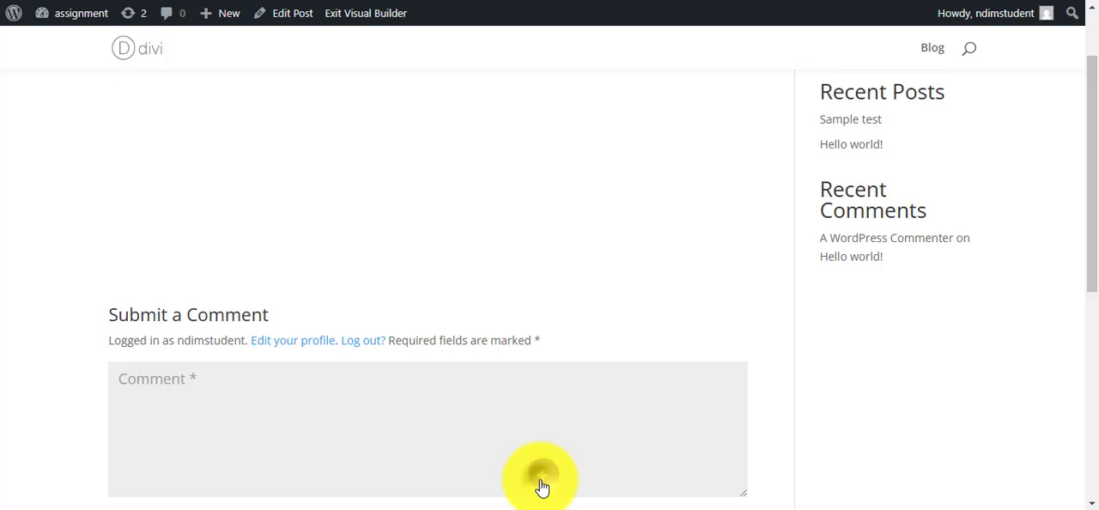
# Save the Sample test layout in the Divi Builder and view the assignment site's home page.
pyautogui.click(542, 487)
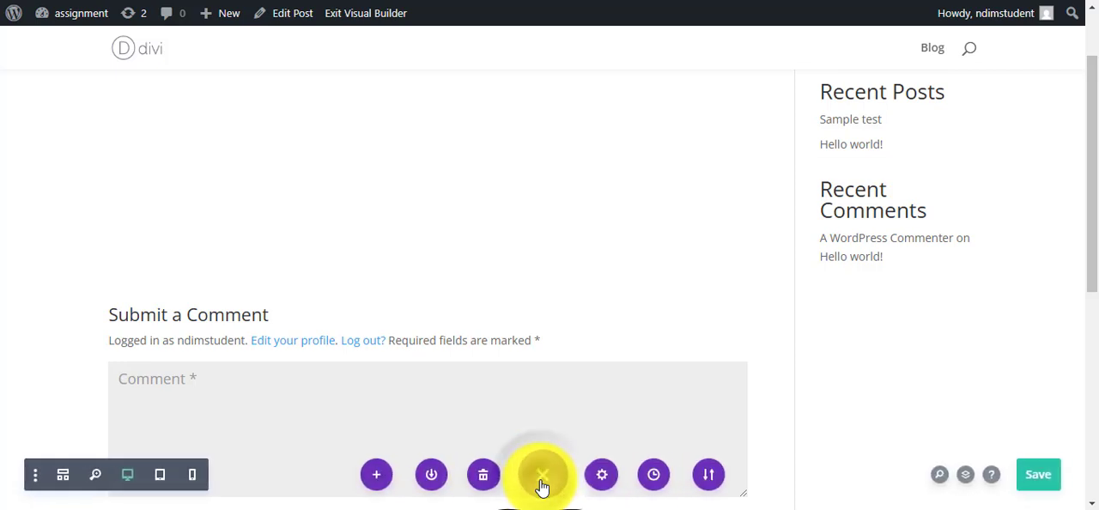
pyautogui.click(1049, 486)
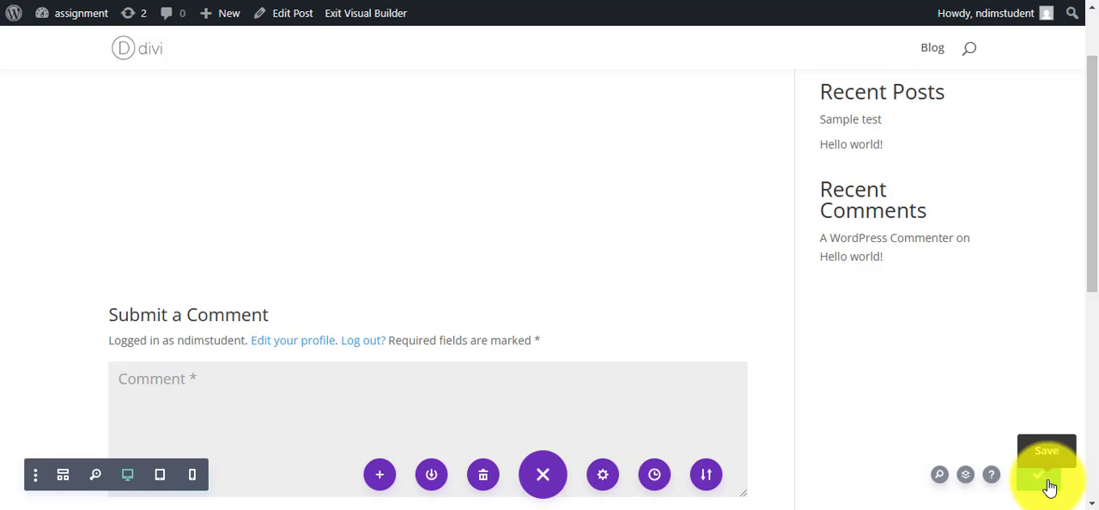
pyautogui.click(73, 13)
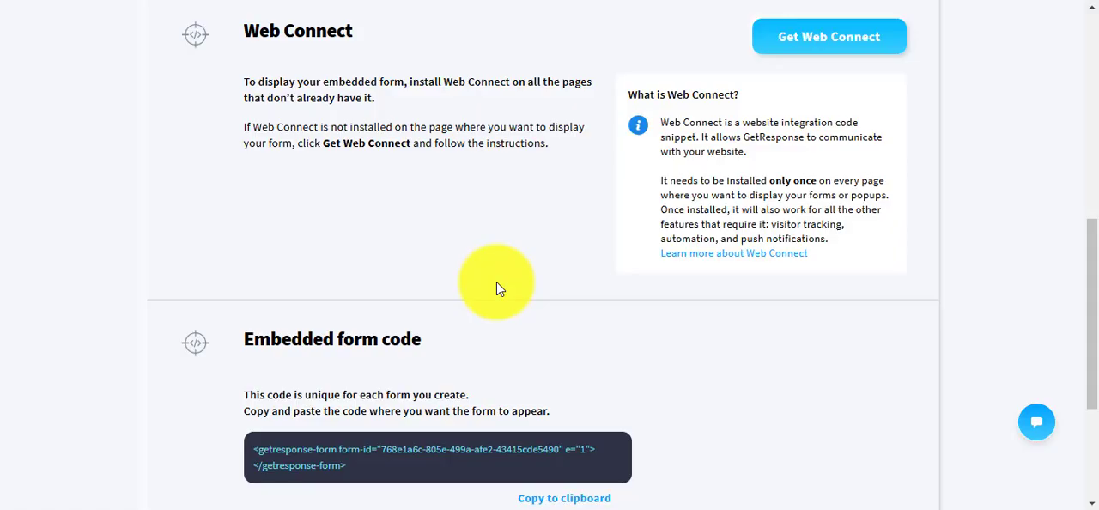
pyautogui.scroll(3, 496, 282)
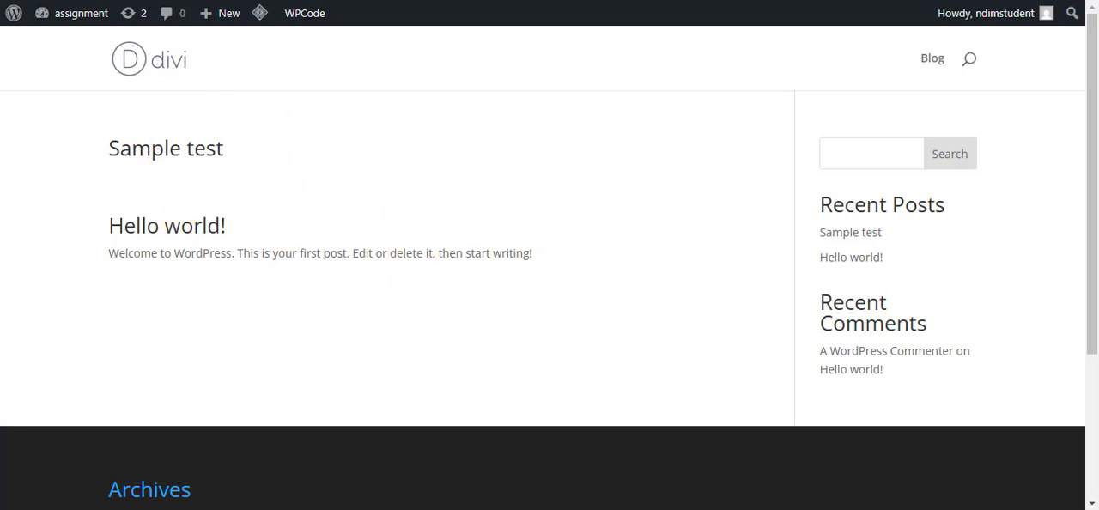
# Return to the GetResponse embedded form's settings, review the page URL, Web Connect and form code sections, and save and publish the form.
pyautogui.hotkey('ctrl', 'Tab')
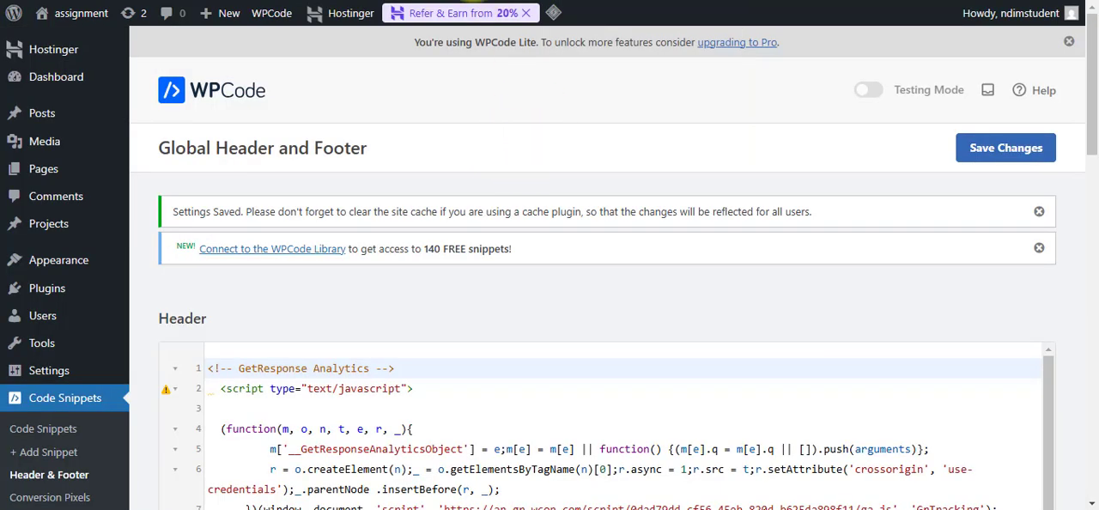
pyautogui.hotkey('ctrl', 'Tab')
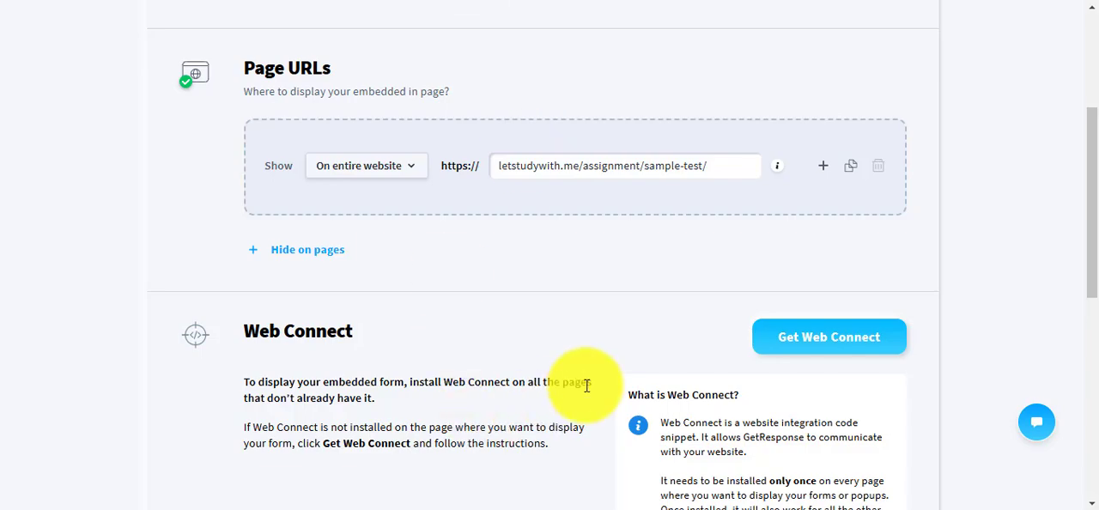
pyautogui.scroll(-2, 584, 380)
pyautogui.scroll(-4, 587, 386)
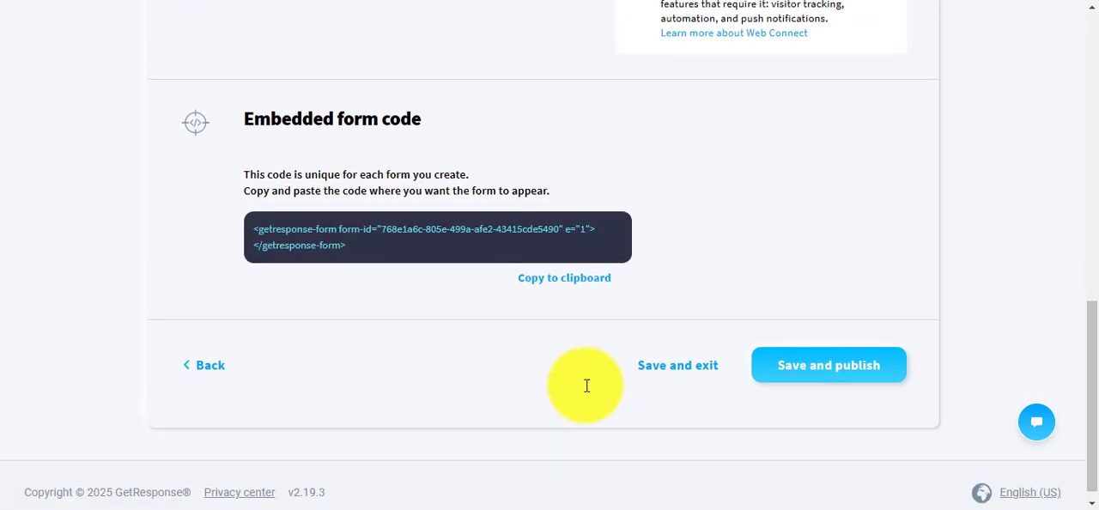
pyautogui.scroll(8, 388, 365)
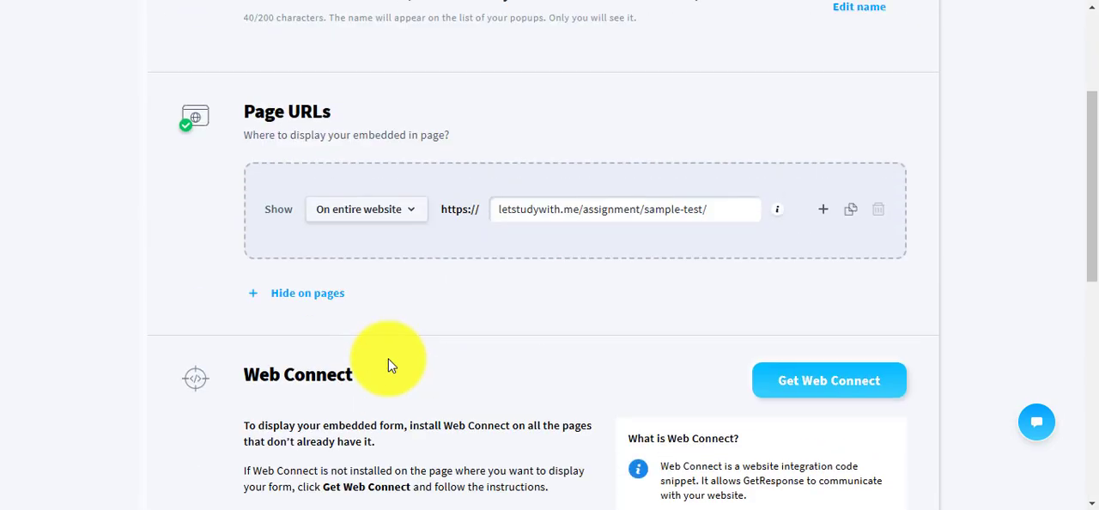
pyautogui.scroll(-8, 388, 365)
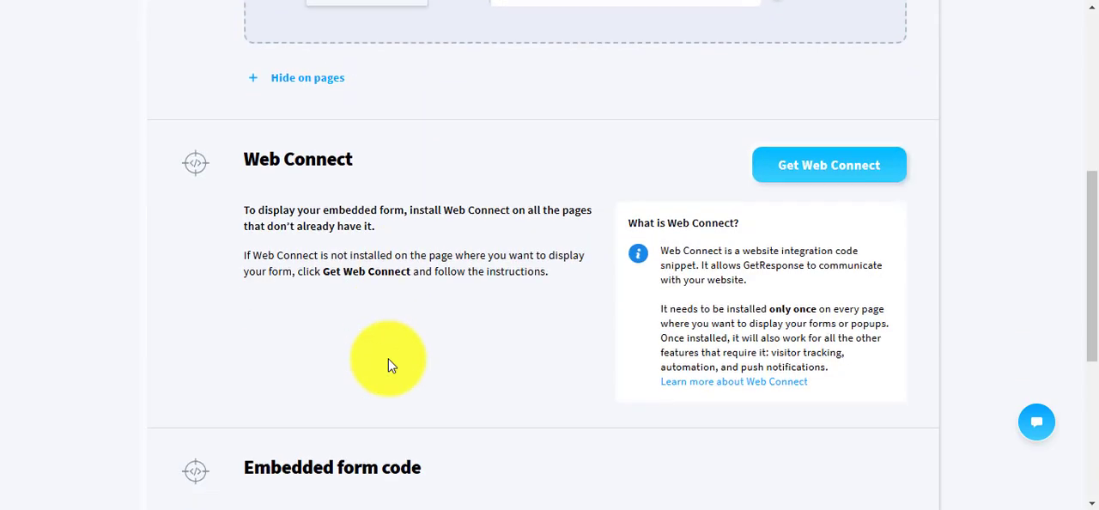
pyautogui.scroll(3, 390, 362)
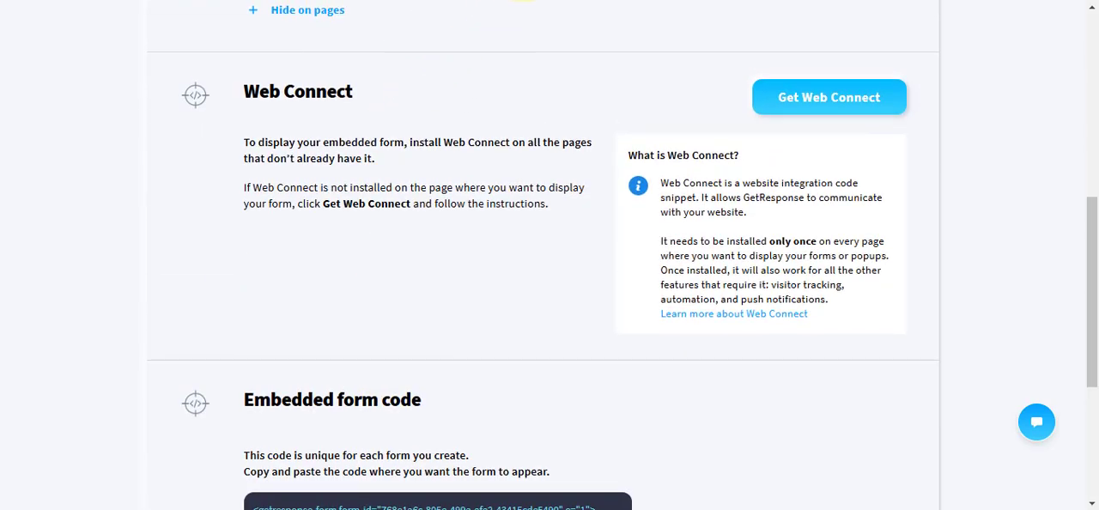
pyautogui.click(395, 0)
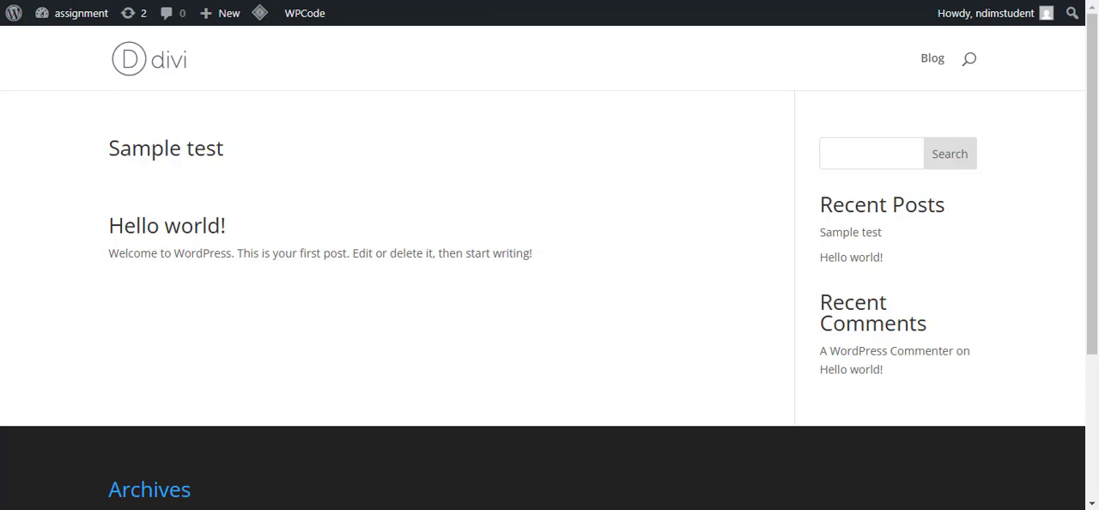
pyautogui.click(515, 0)
pyautogui.scroll(-3, 542, 287)
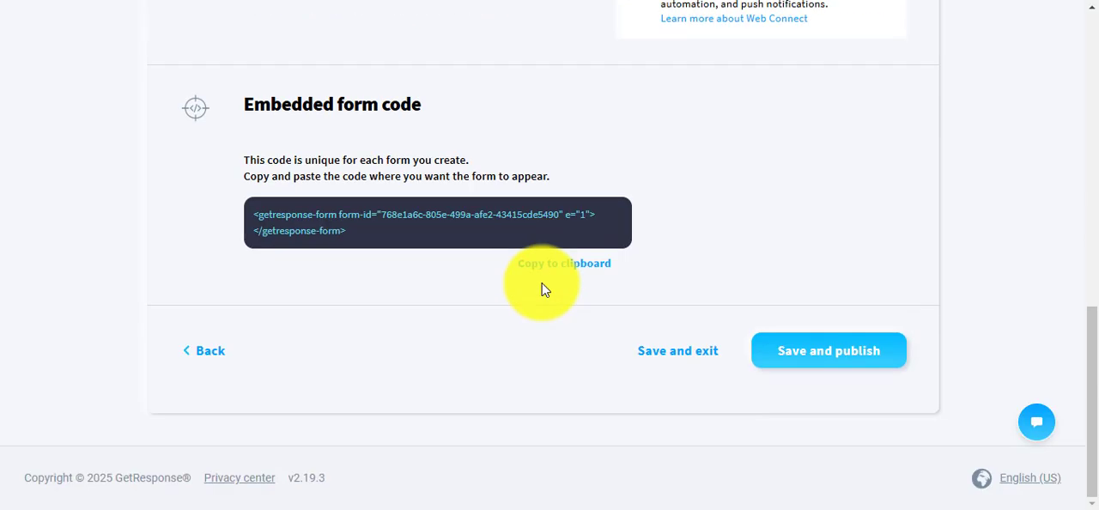
pyautogui.click(822, 359)
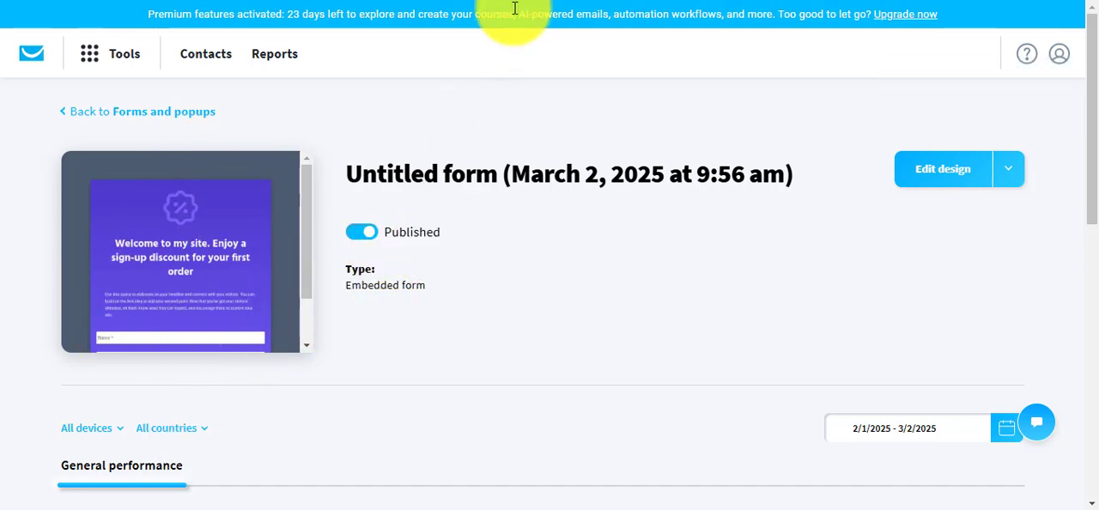
# Open the Sample test post on the assignment site and examine the embedded signup form's headline, text, Name and Email fields, and submit button.
pyautogui.hotkey('ctrl', 'Tab')
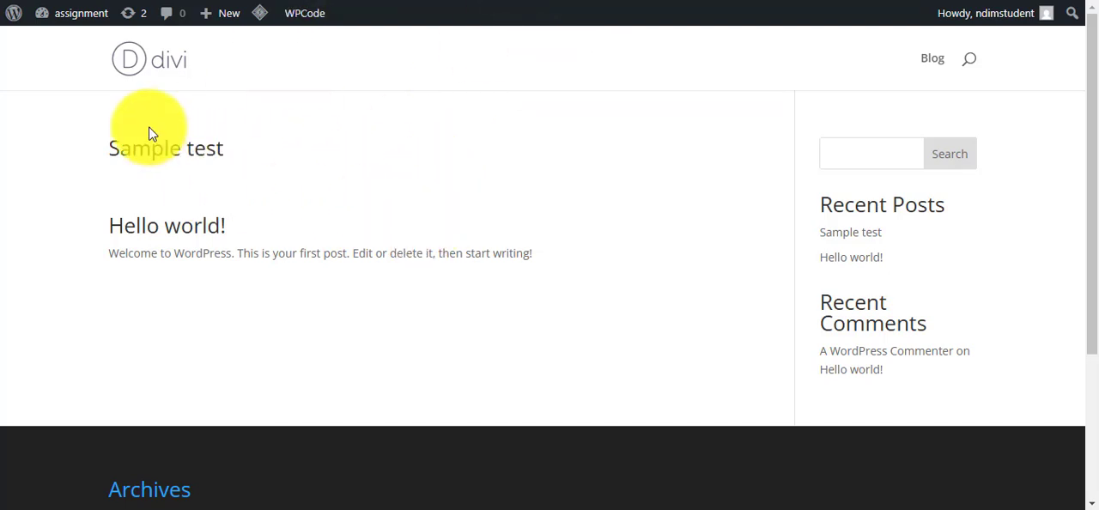
pyautogui.click(82, 10)
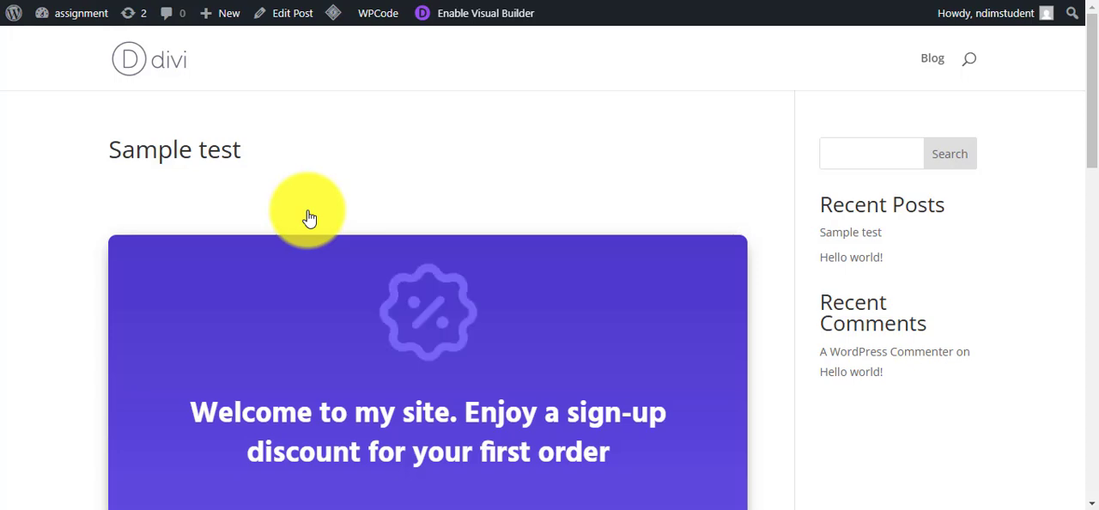
pyautogui.scroll(-2, 436, 218)
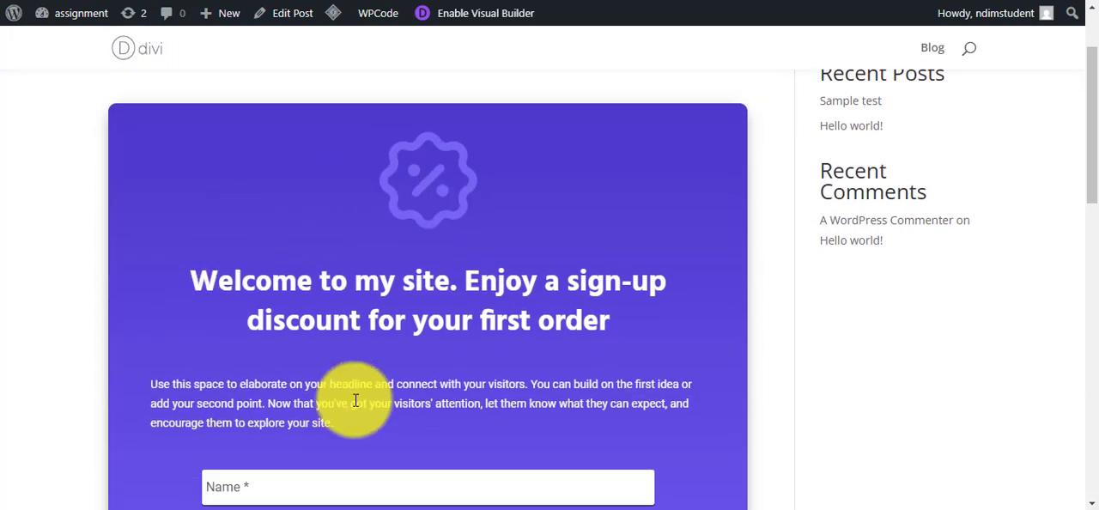
pyautogui.scroll(-4, 359, 247)
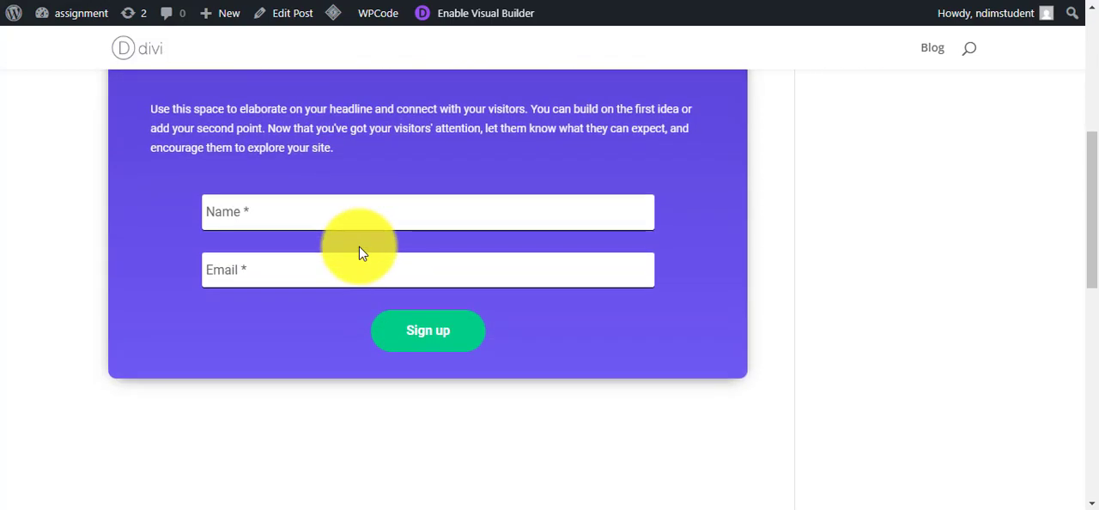
pyautogui.scroll(5, 358, 246)
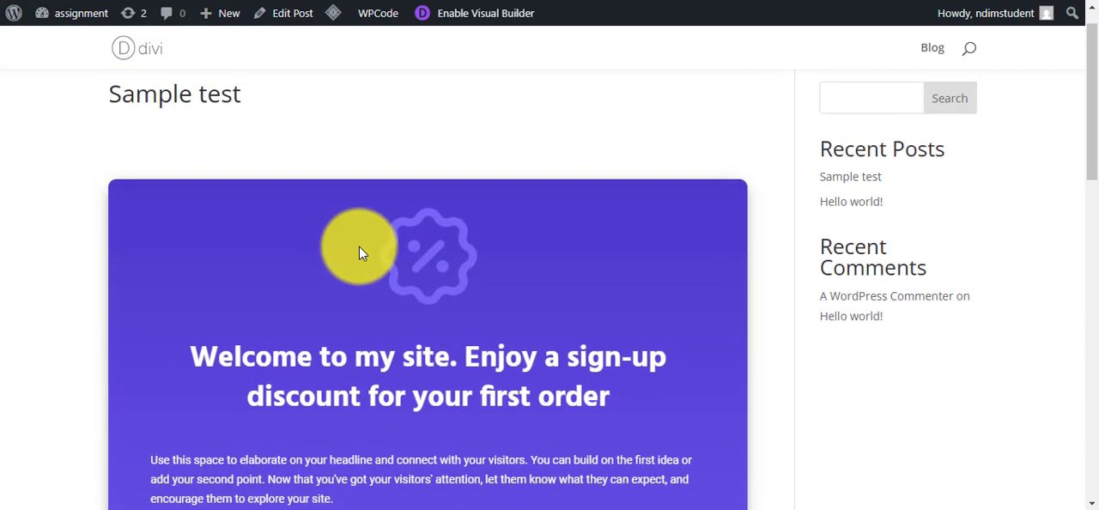
pyautogui.scroll(-2, 359, 250)
pyautogui.scroll(-3, 358, 251)
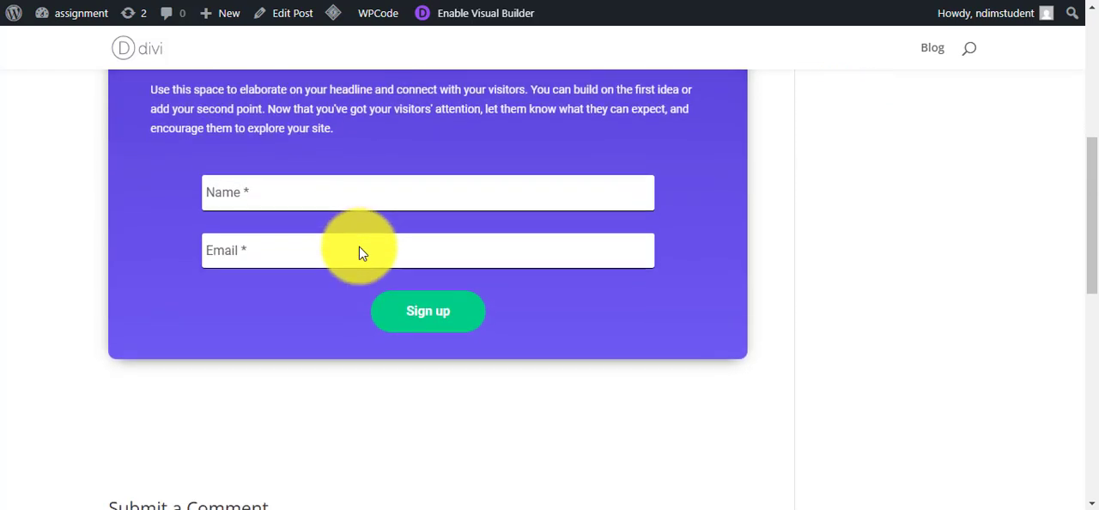
pyautogui.scroll(-1, 359, 247)
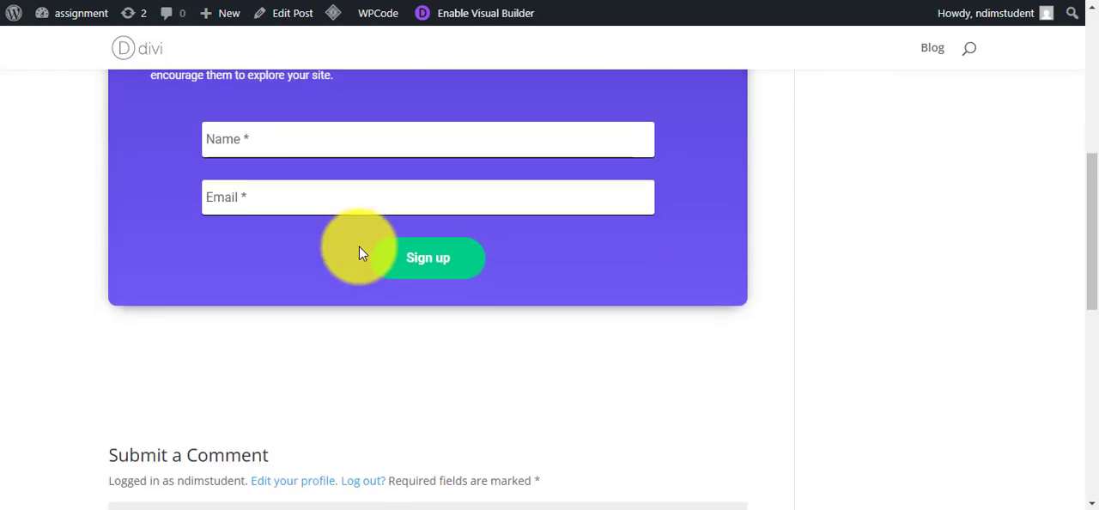
pyautogui.scroll(2, 359, 247)
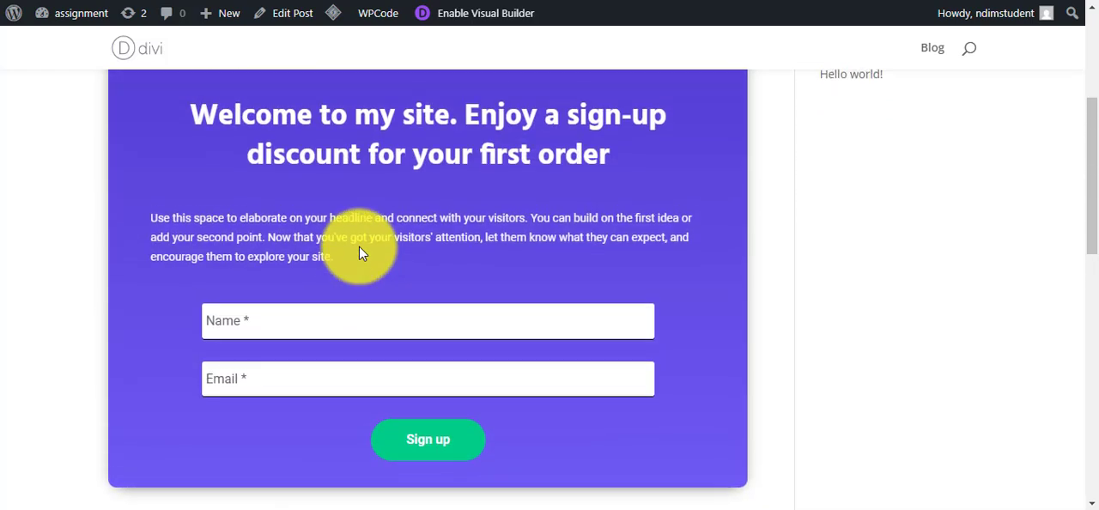
pyautogui.scroll(-2, 404, 243)
pyautogui.scroll(2, 403, 243)
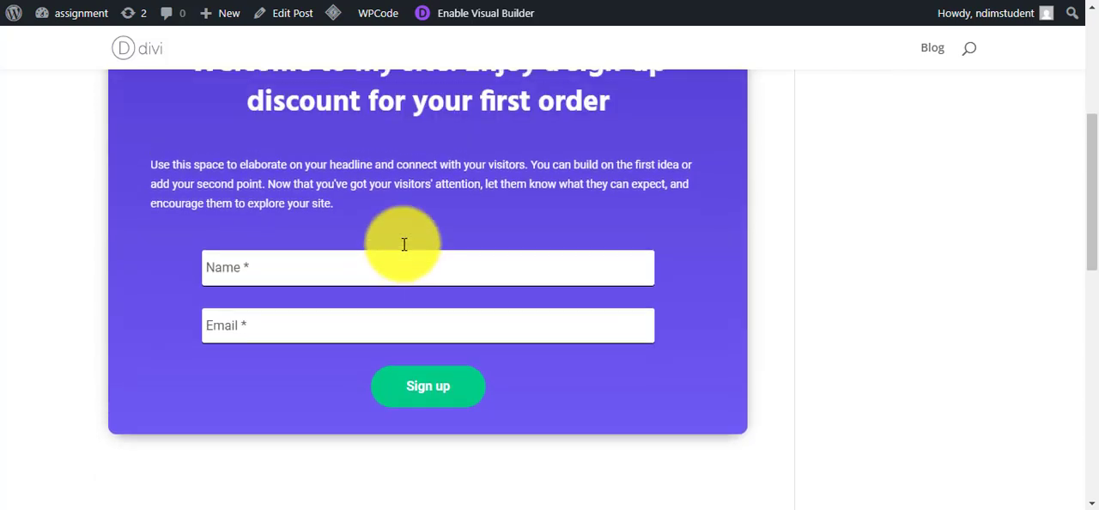
pyautogui.scroll(-2, 403, 244)
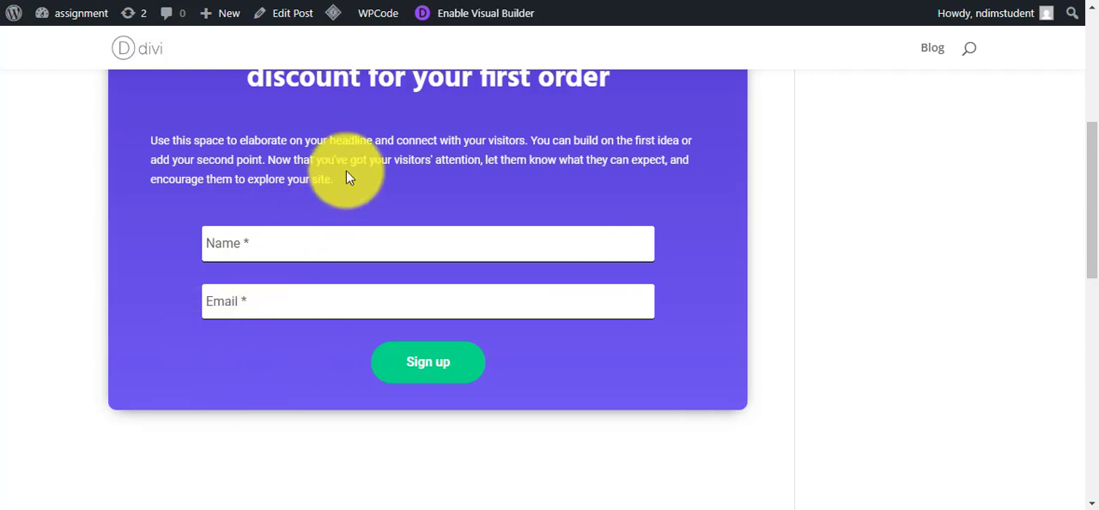
pyautogui.scroll(2, 347, 177)
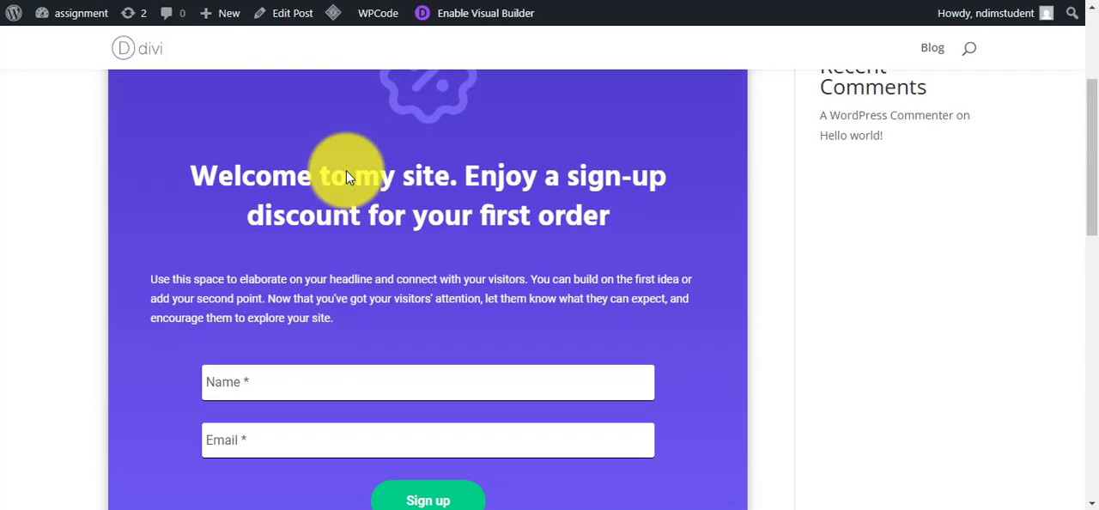
pyautogui.scroll(-1, 347, 177)
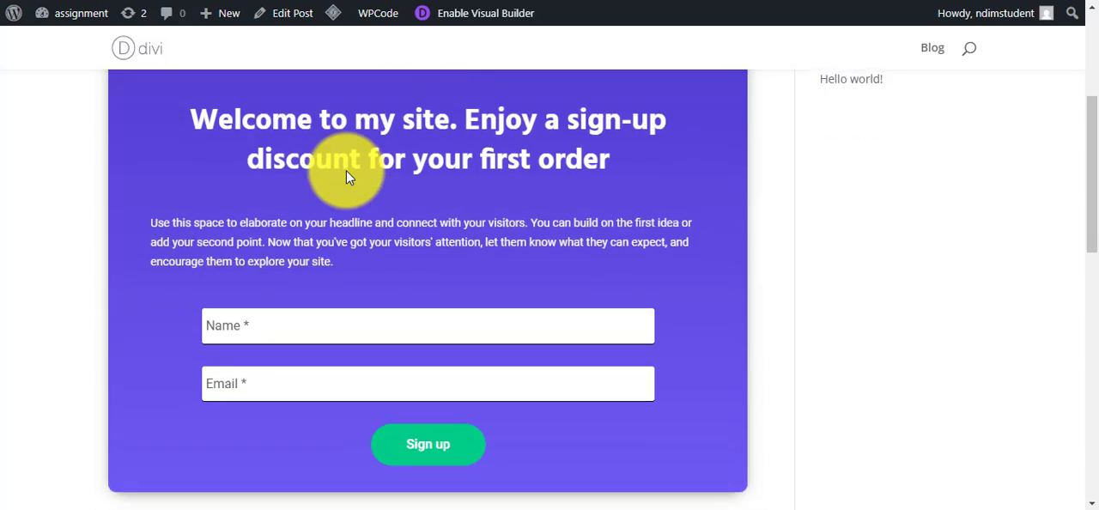